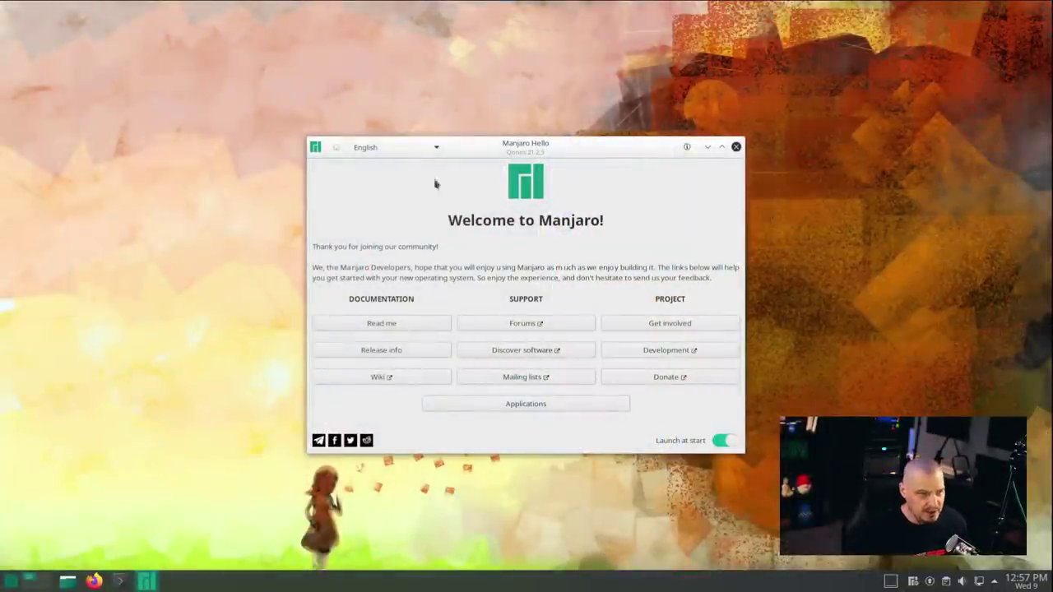
# Step: Close the Manjaro Hello welcome window
pyautogui.moveTo(541, 4)
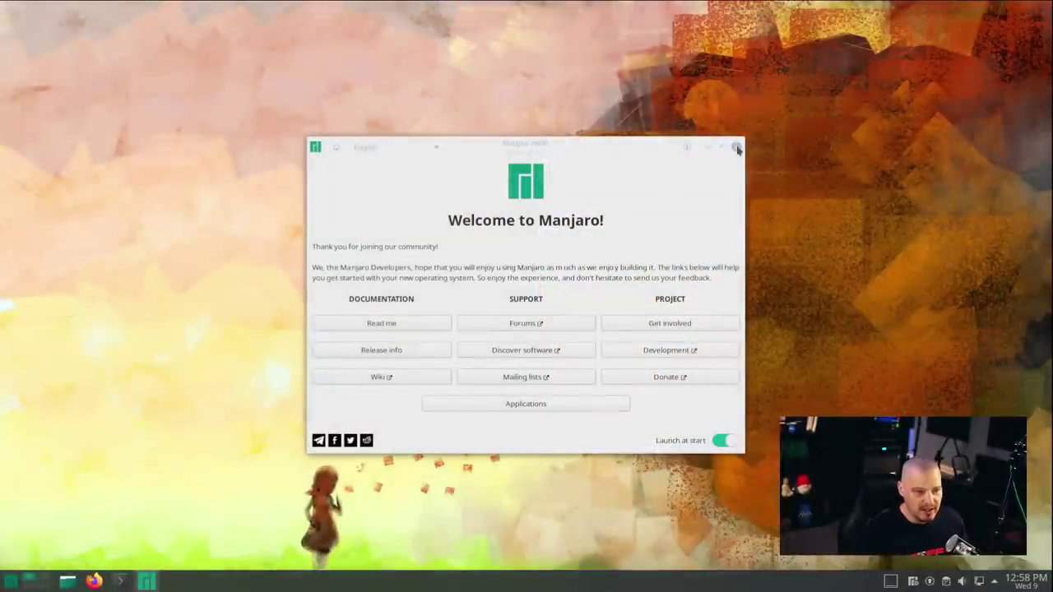
pyautogui.click(737, 148)
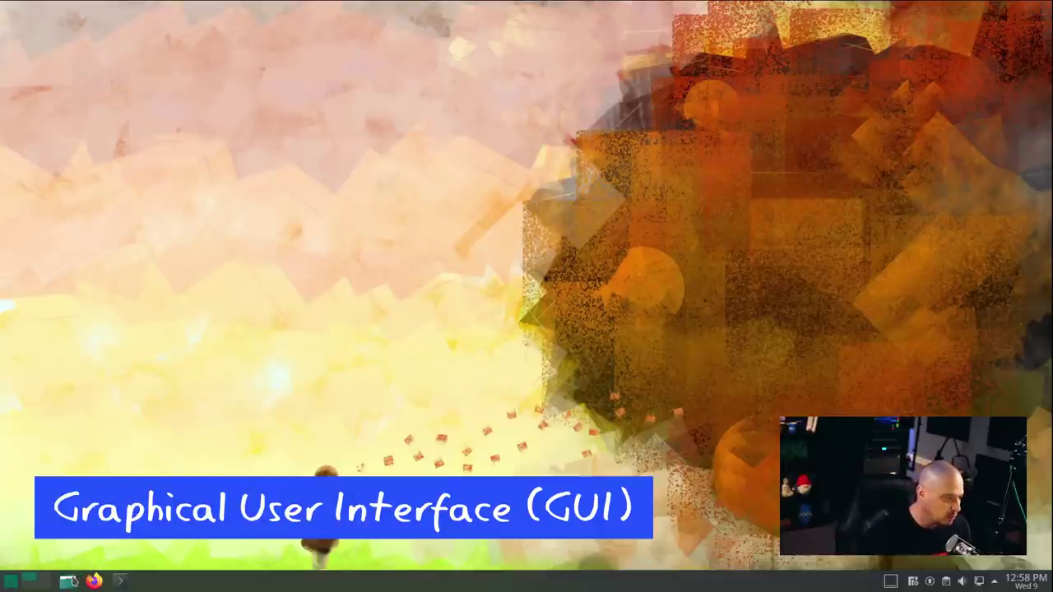
# Step: View the Dolphin file manager and close it, then look at the application launcher and close it too
pyautogui.click(69, 580)
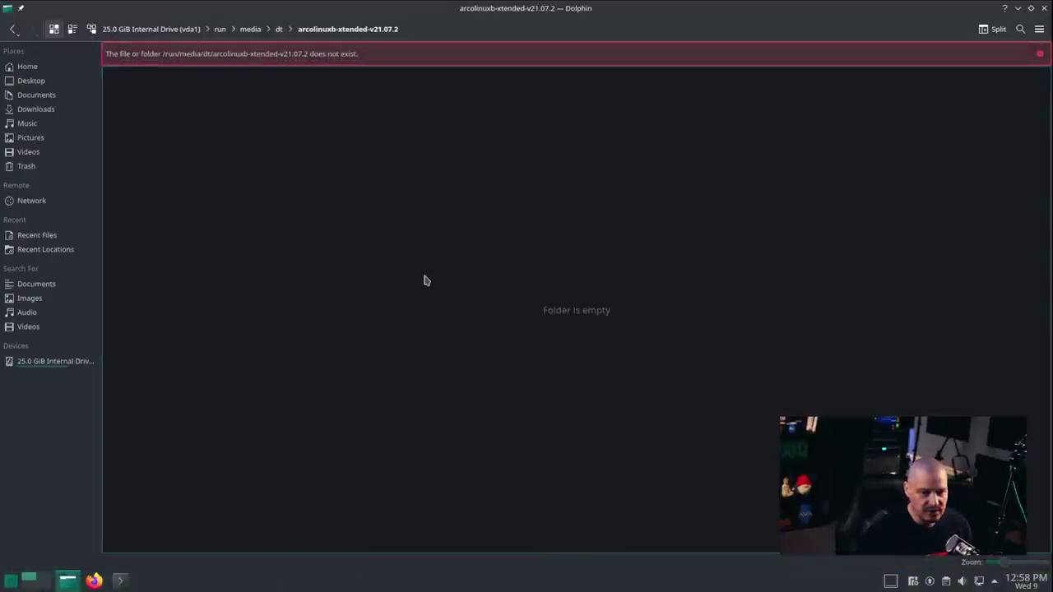
pyautogui.click(1047, 9)
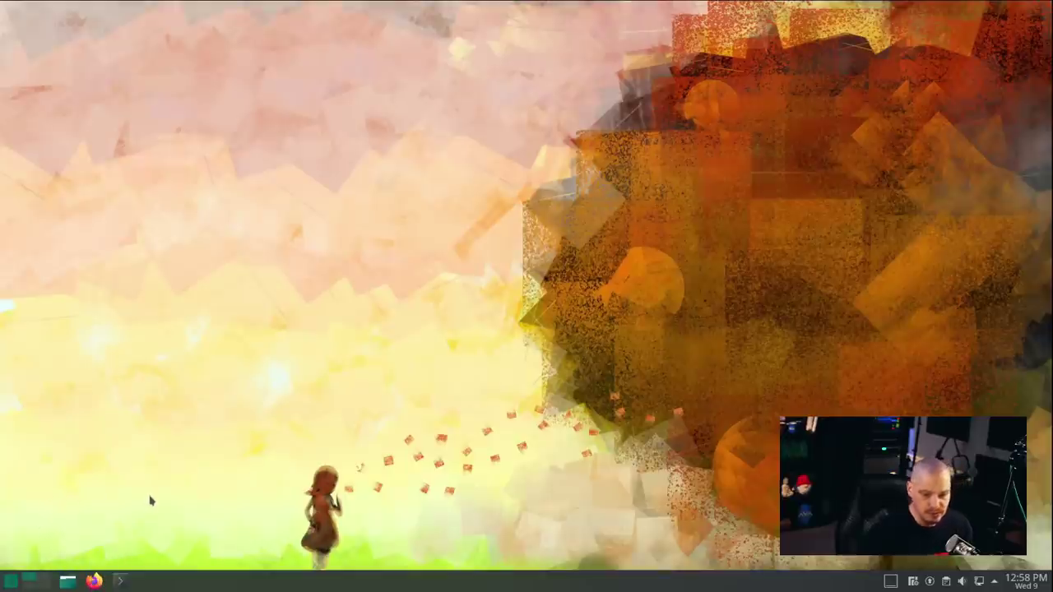
pyautogui.click(12, 582)
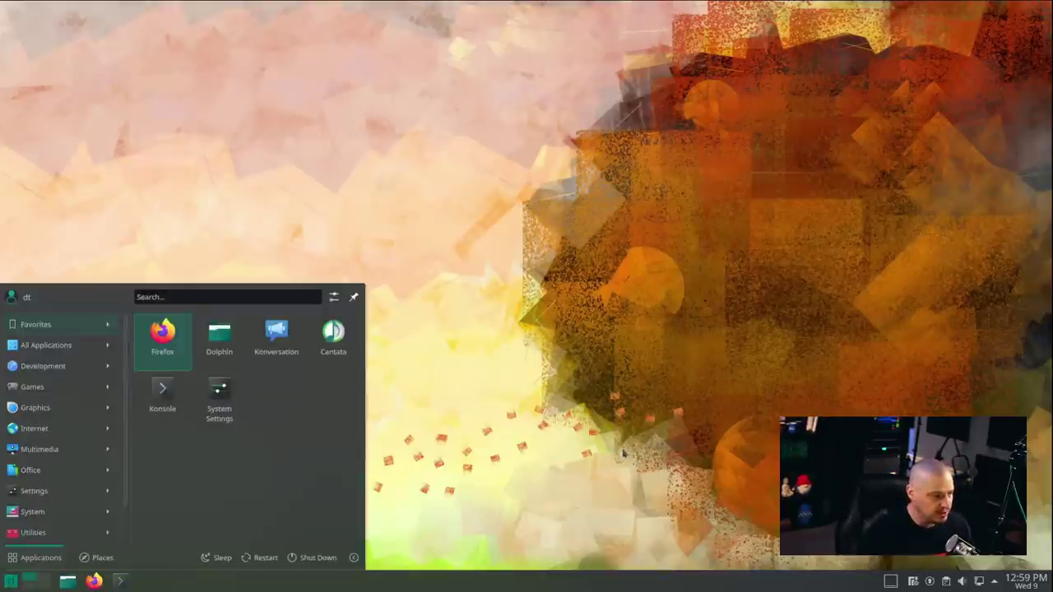
pyautogui.click(11, 582)
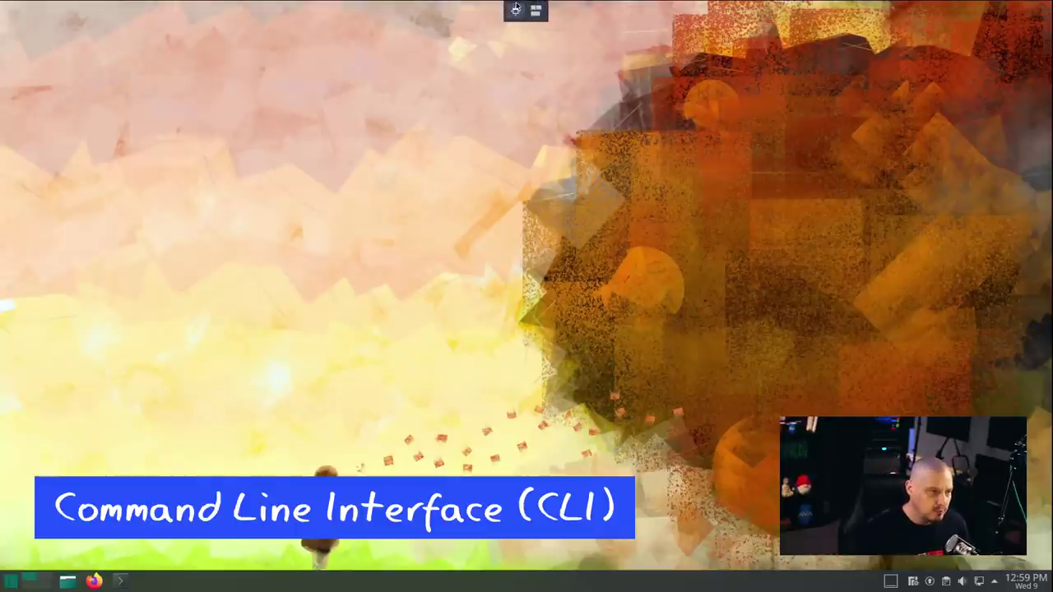
# Step: Leave the virtual machine's full-screen view and switch the guest to the tty3 text console
pyautogui.click(516, 8)
pyautogui.click(137, 8)
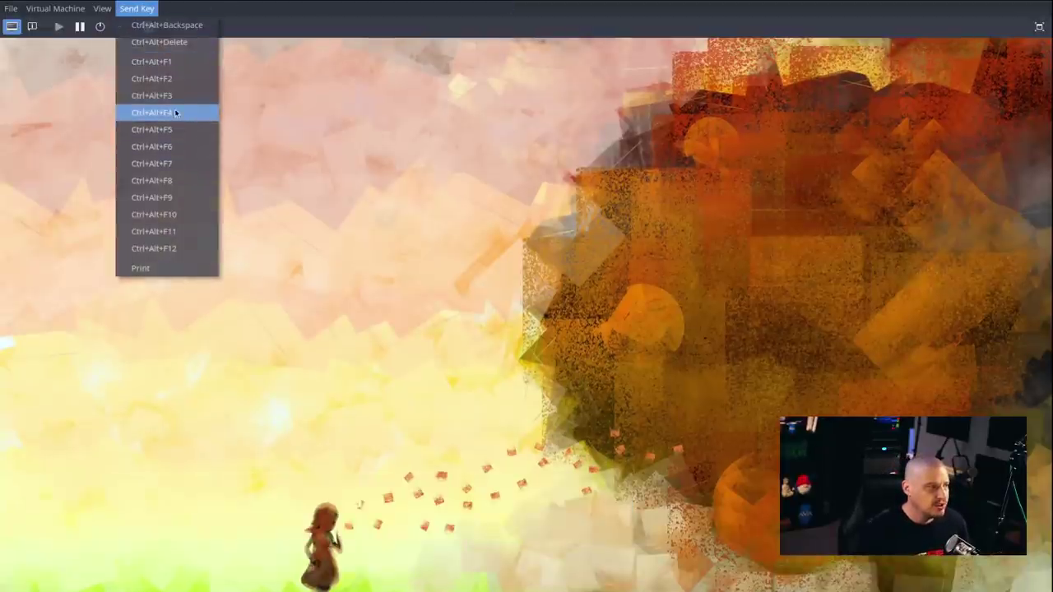
pyautogui.click(169, 95)
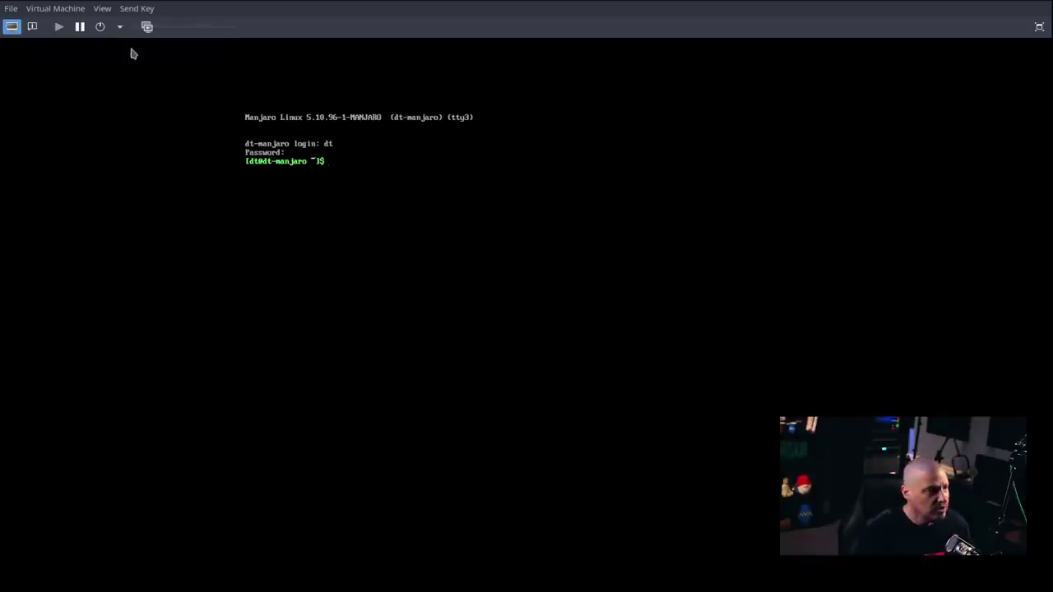
# Step: Show the tty3 console full screen and list the home directory's contents with ls
pyautogui.click(102, 10)
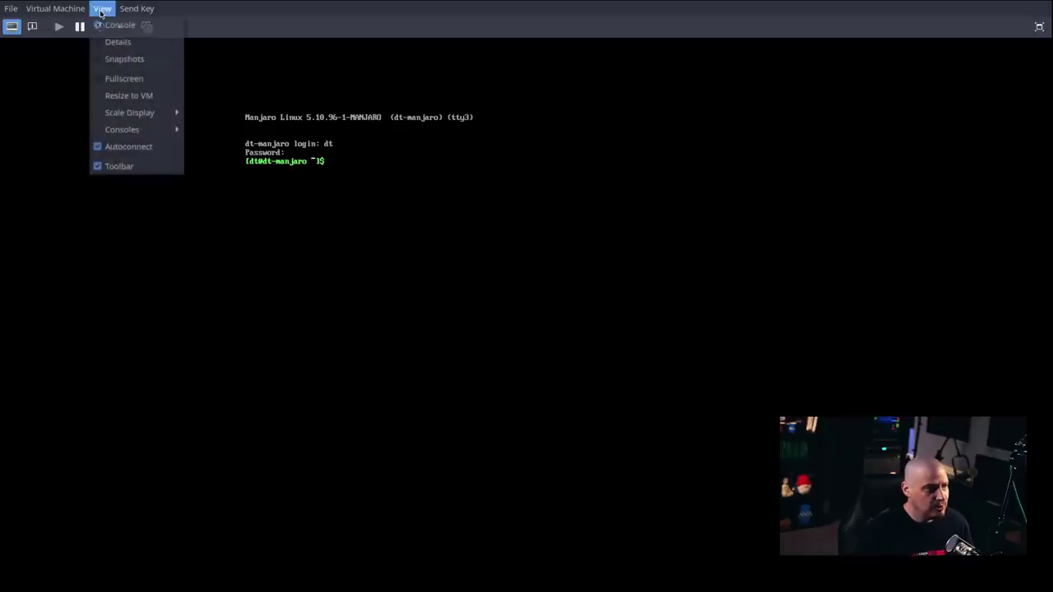
pyautogui.click(123, 79)
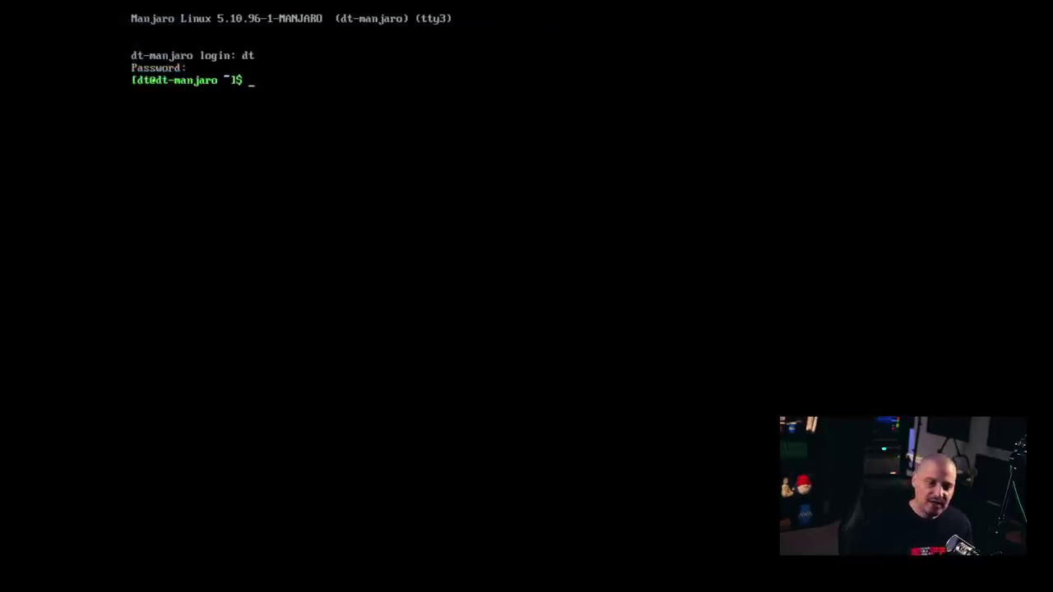
pyautogui.write('s')
pyautogui.press('Return')
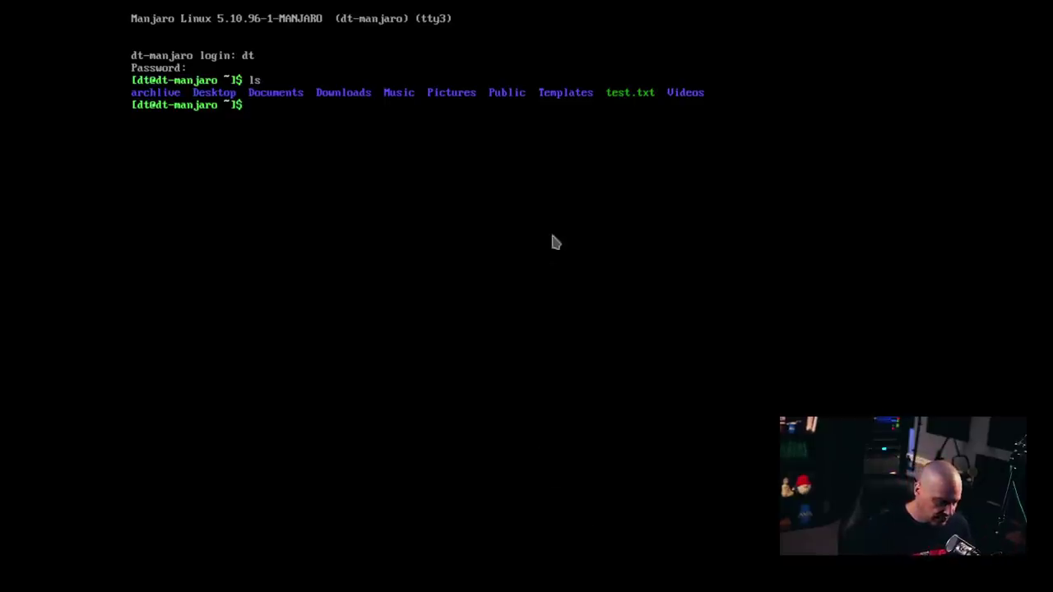
# Step: Try to reach the graphical desktop by switching the guest to virtual terminals 2 and 7
pyautogui.click(137, 8)
pyautogui.click(160, 87)
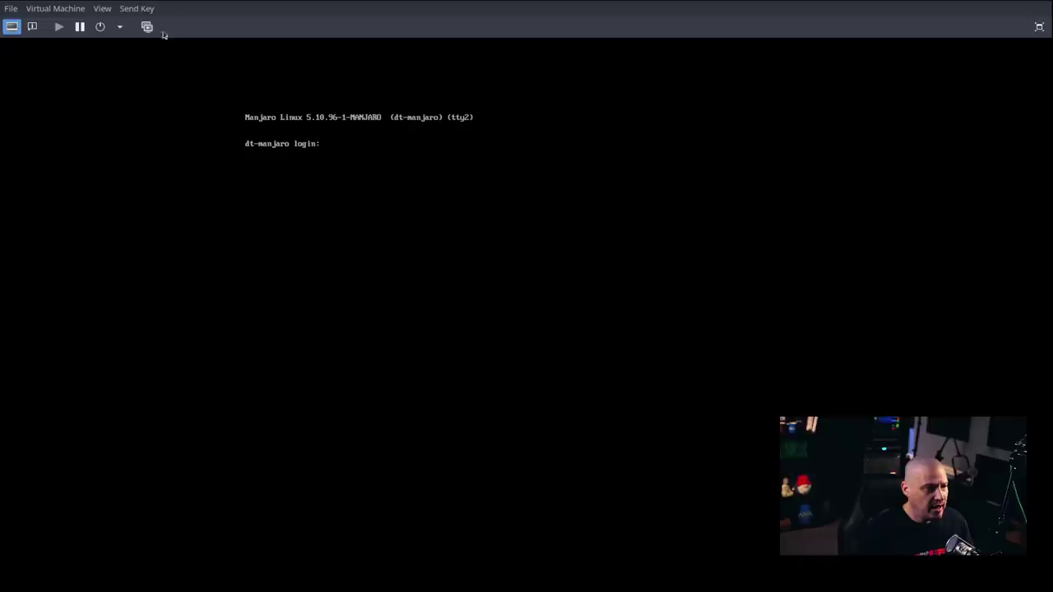
pyautogui.click(136, 8)
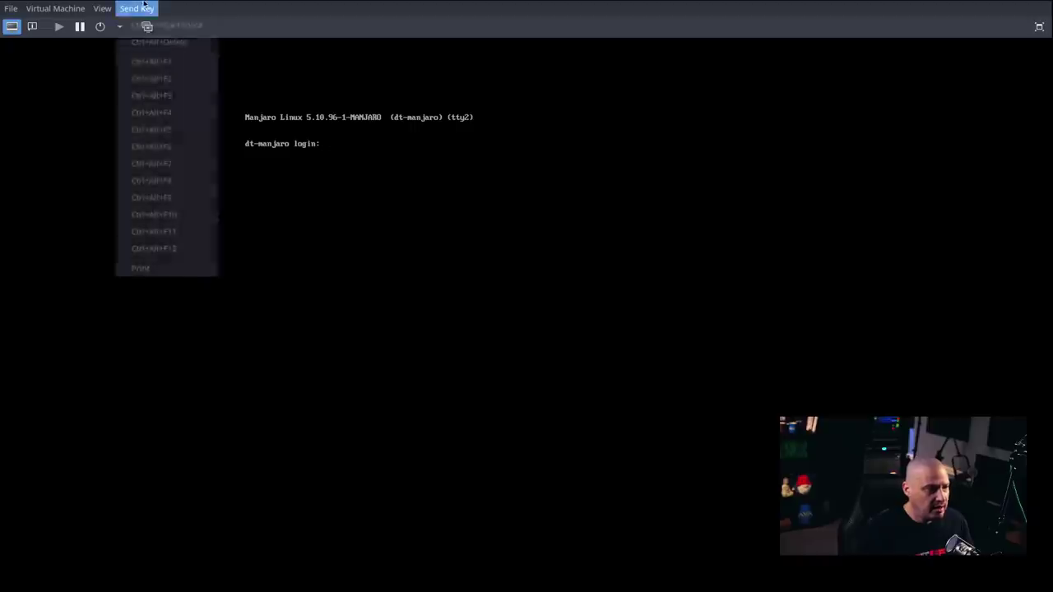
pyautogui.click(185, 164)
# Step: Switch the guest to the graphical desktop on virtual terminal 1 and show it full screen
pyautogui.click(135, 9)
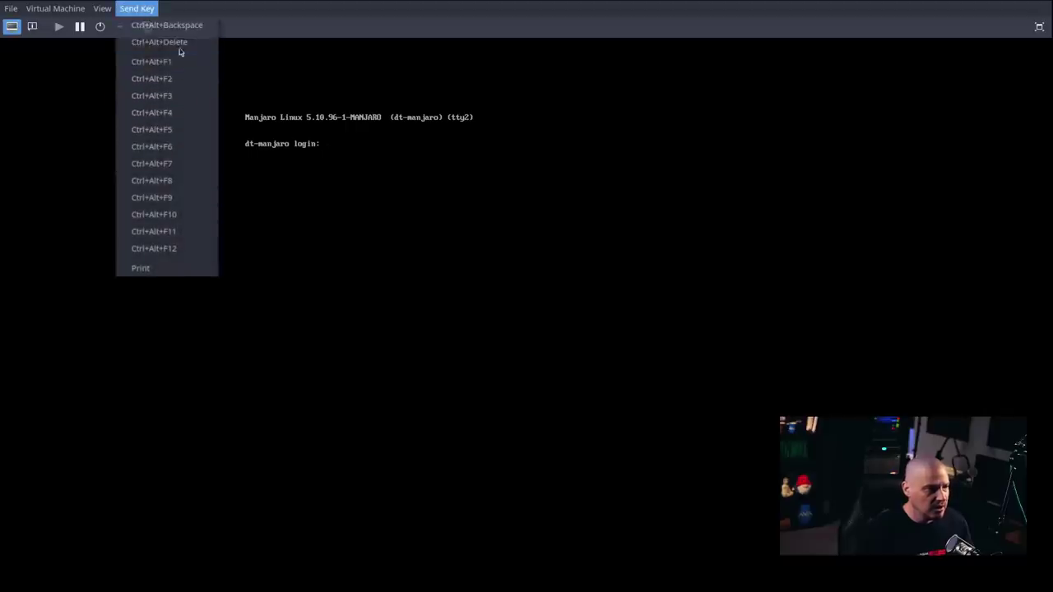
pyautogui.click(180, 60)
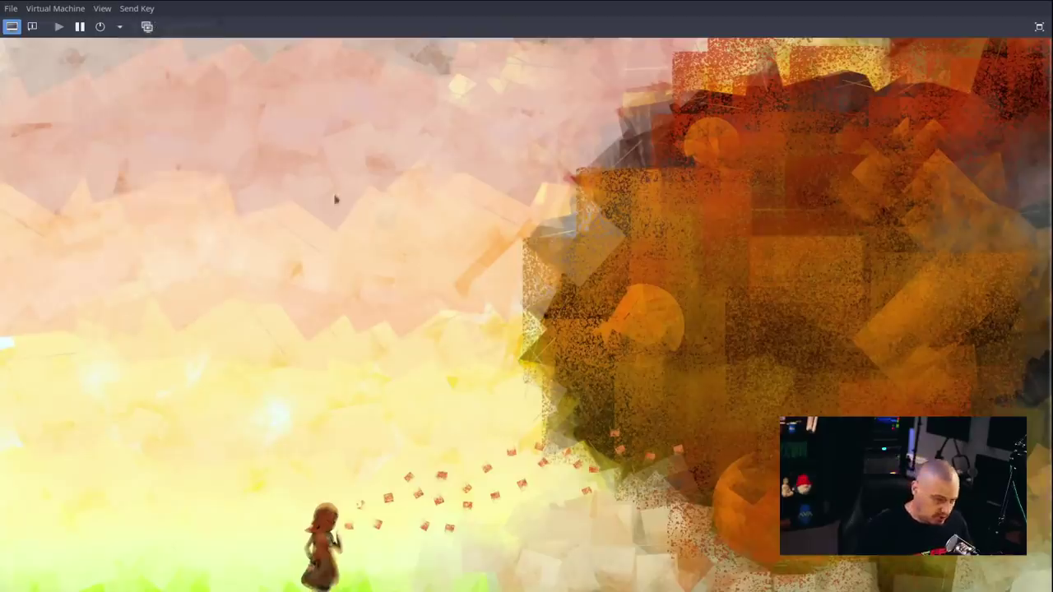
pyautogui.click(102, 8)
pyautogui.click(119, 75)
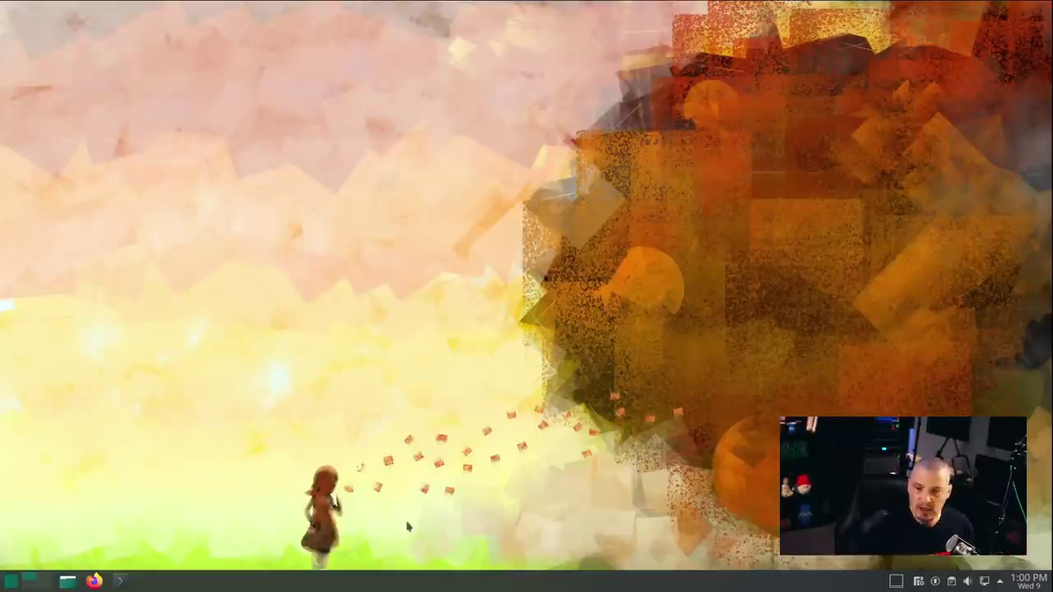
# Step: Open a Konsole terminal and enlarge its text by seven zoom levels
pyautogui.click(119, 581)
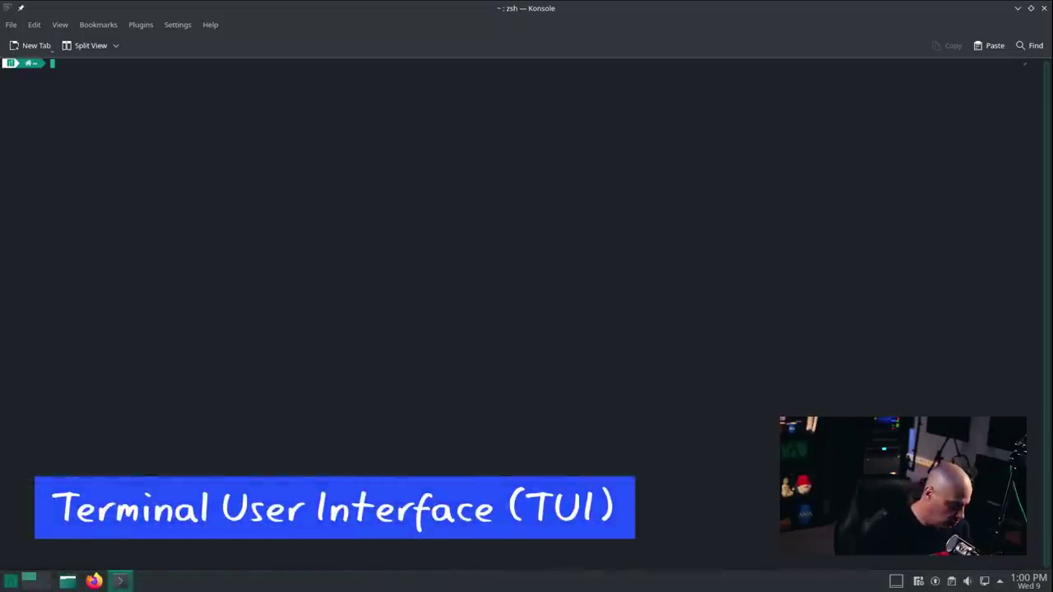
pyautogui.hotkey('ctrl', '+')
pyautogui.hotkey('ctrl', '+')
pyautogui.hotkey('ctrl', '+')
pyautogui.hotkey('ctrl', '+')
pyautogui.hotkey('ctrl', '+')
pyautogui.hotkey('ctrl', '+')
pyautogui.hotkey('ctrl', '+')
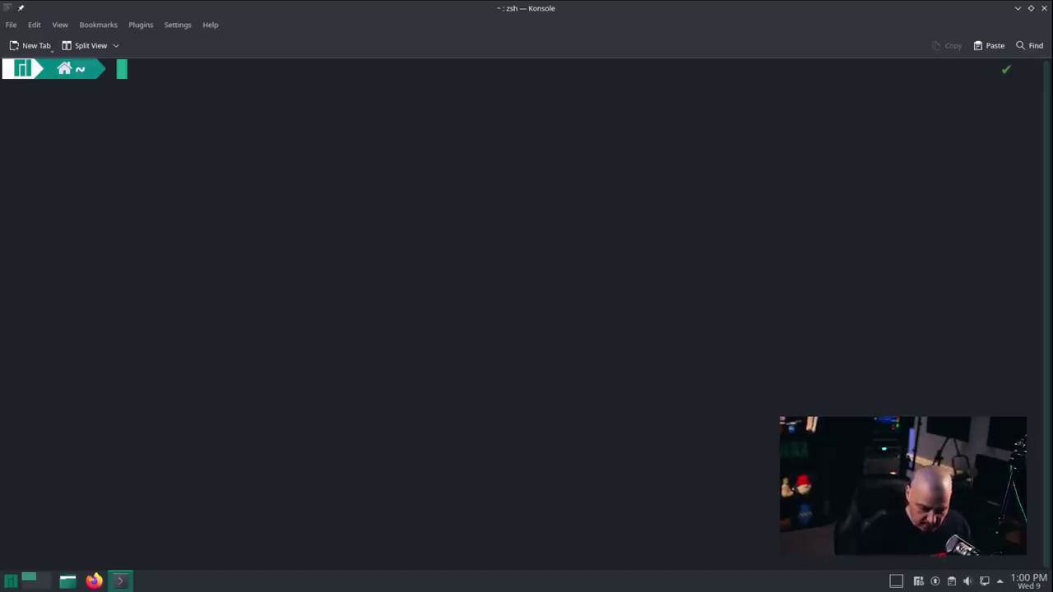
# Step: View the running processes in htop, quit it, and list the home directory with ls
pyautogui.write('htop')
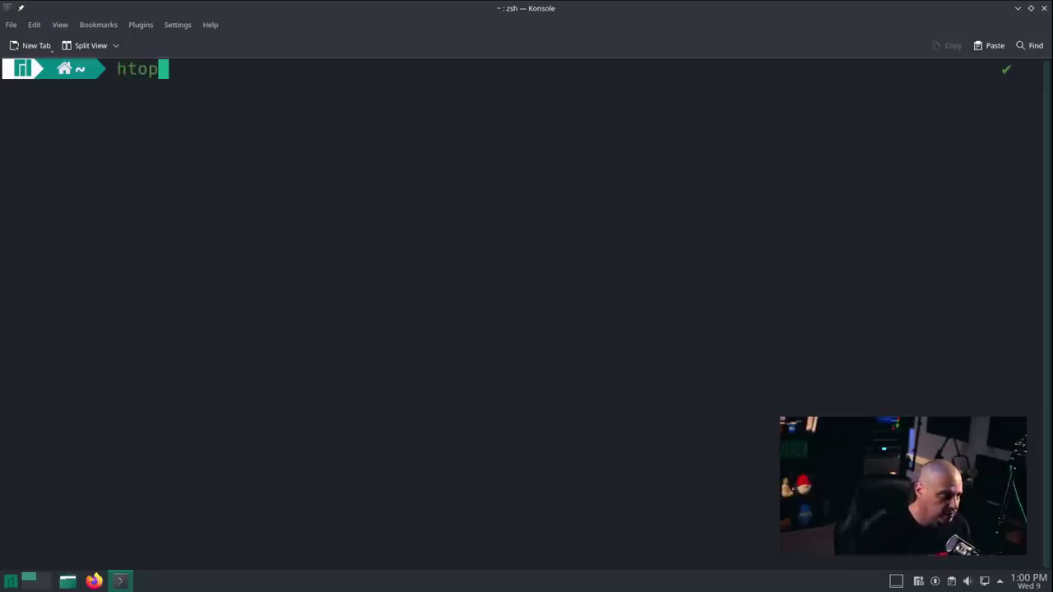
pyautogui.press('Return')
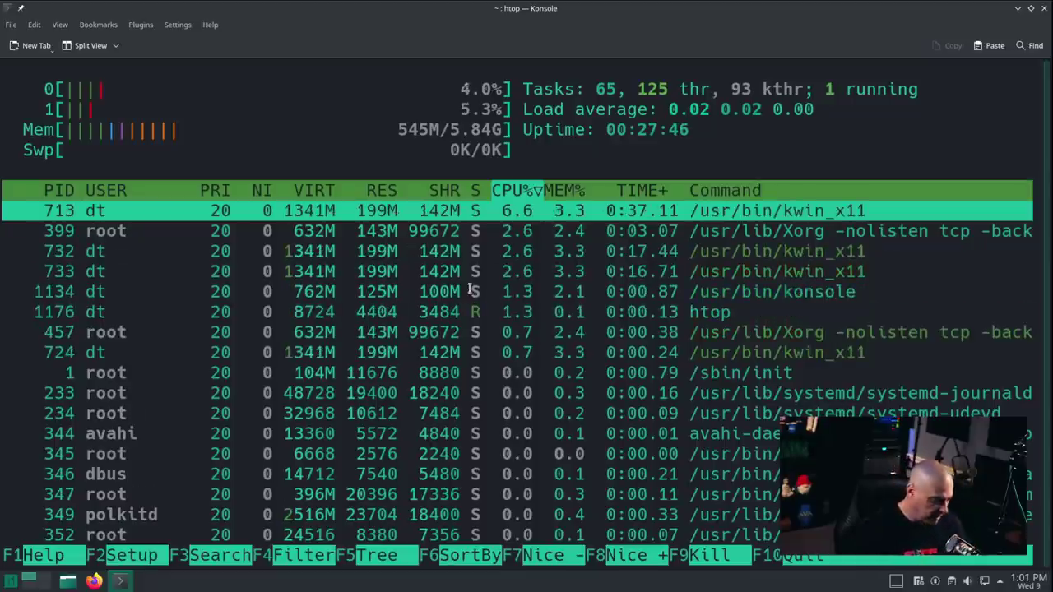
pyautogui.write('q')
pyautogui.write('ls')
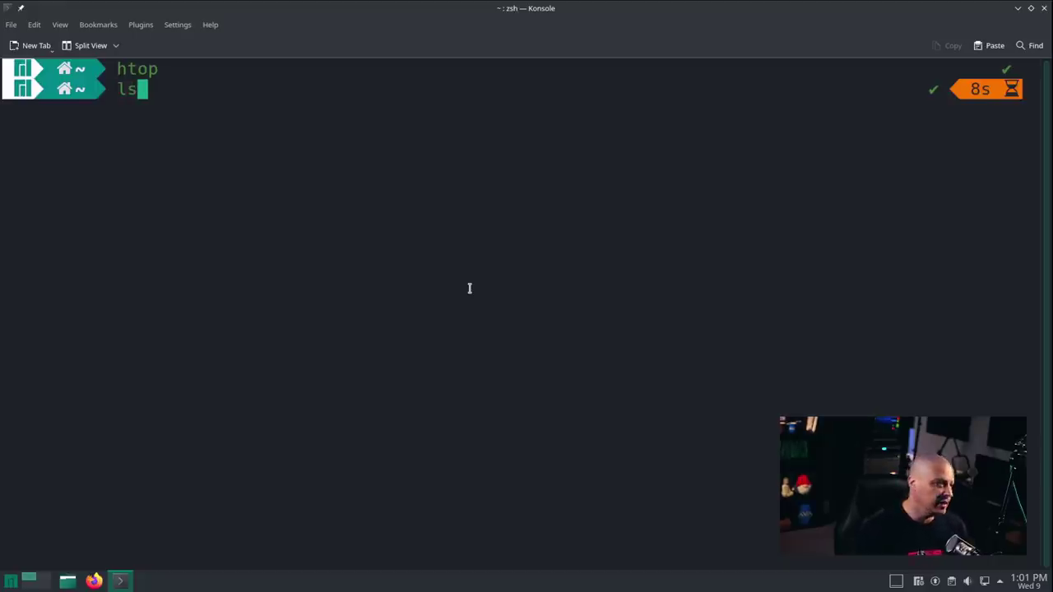
pyautogui.press('Return')
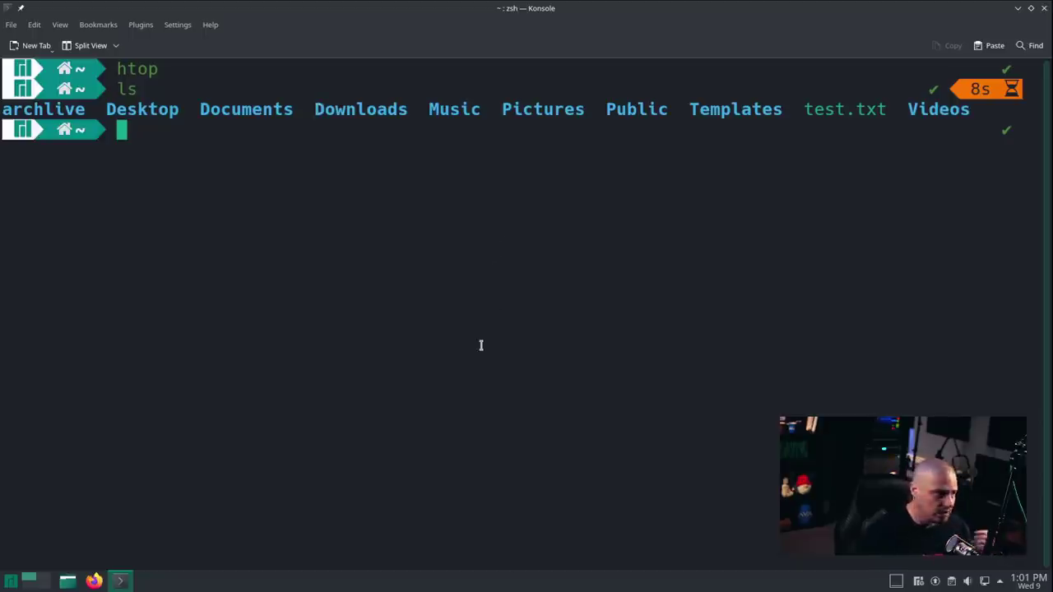
# Step: Open .bashrc in vim, read through the file down to the alias section, and quit without editing
pyautogui.write('vim .bashrc')
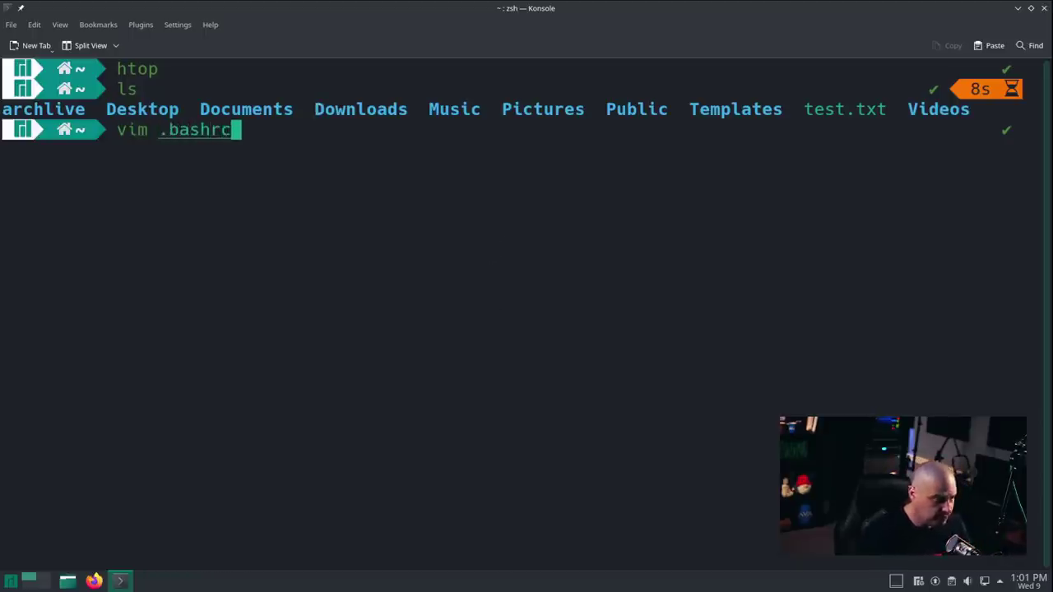
pyautogui.press('Return')
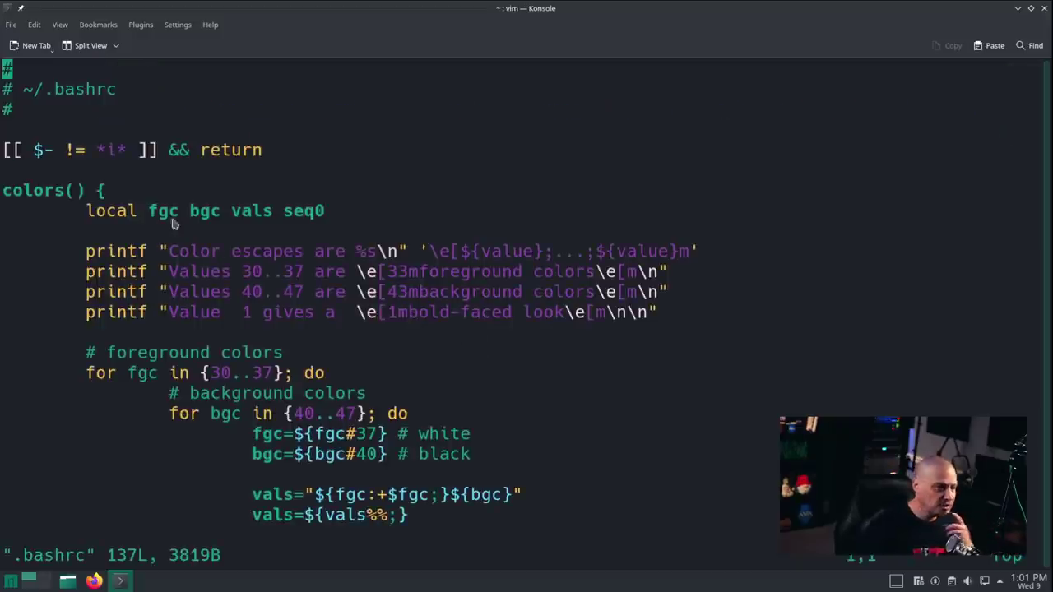
pyautogui.scroll(-17, 481, 267)
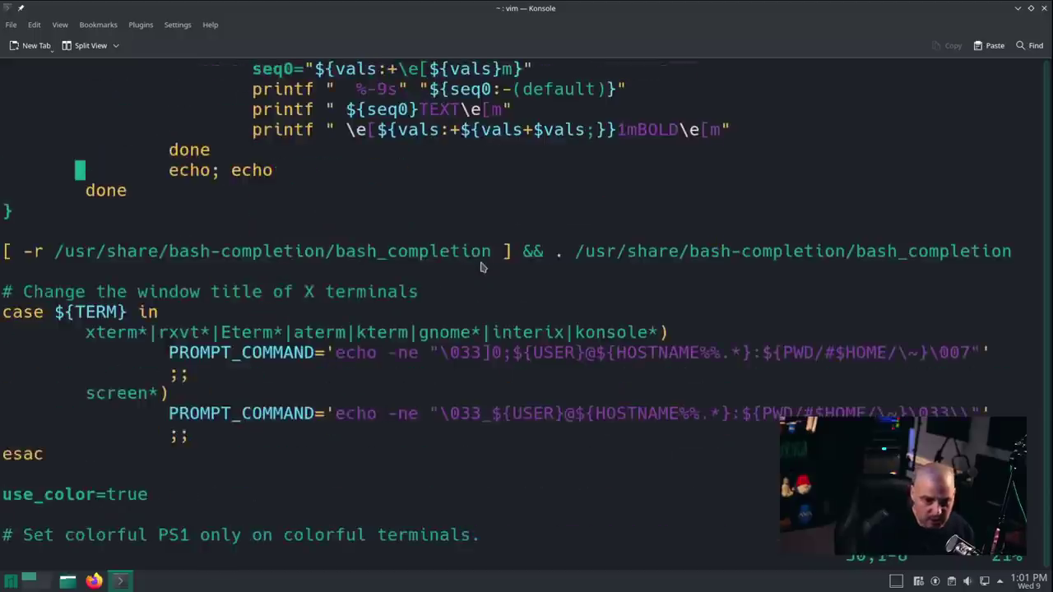
pyautogui.scroll(-10, 482, 267)
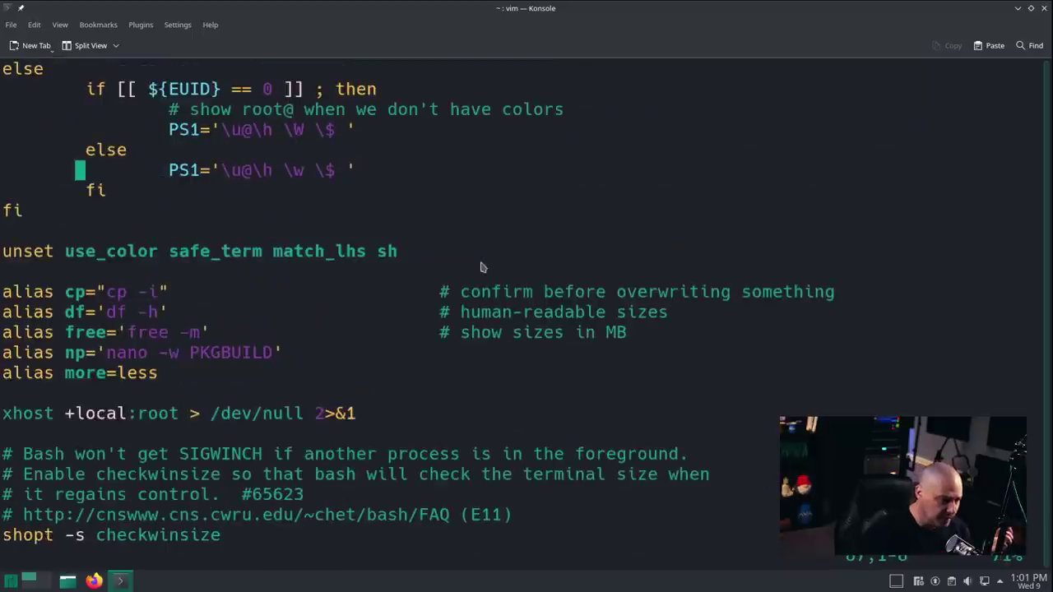
pyautogui.write(':q')
pyautogui.press('Return')
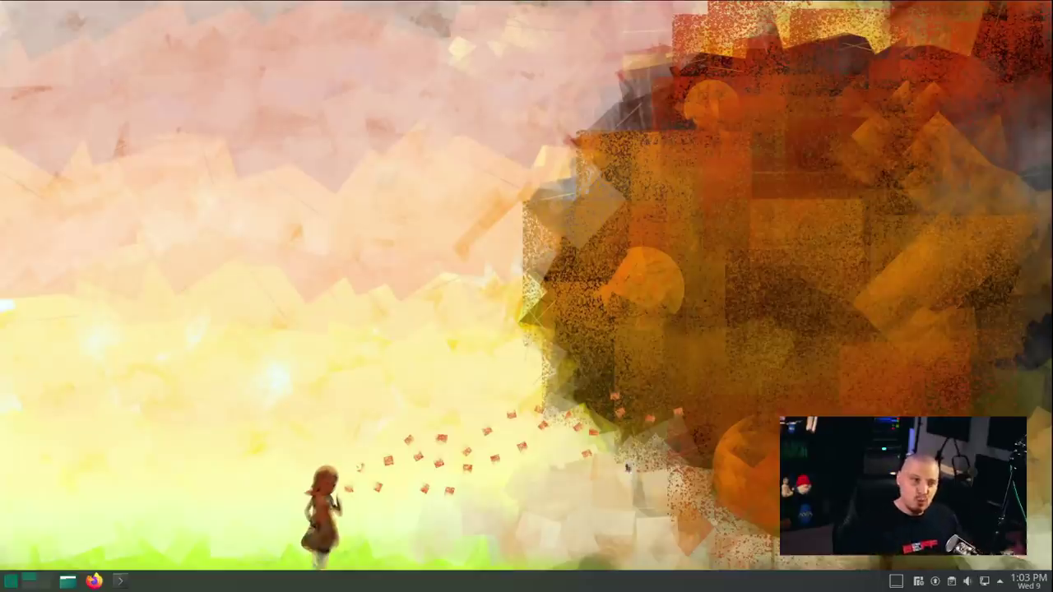
# Step: Leave full screen to view the guest's tty3 text console again, then return to the graphical desktop
pyautogui.moveTo(513, 5)
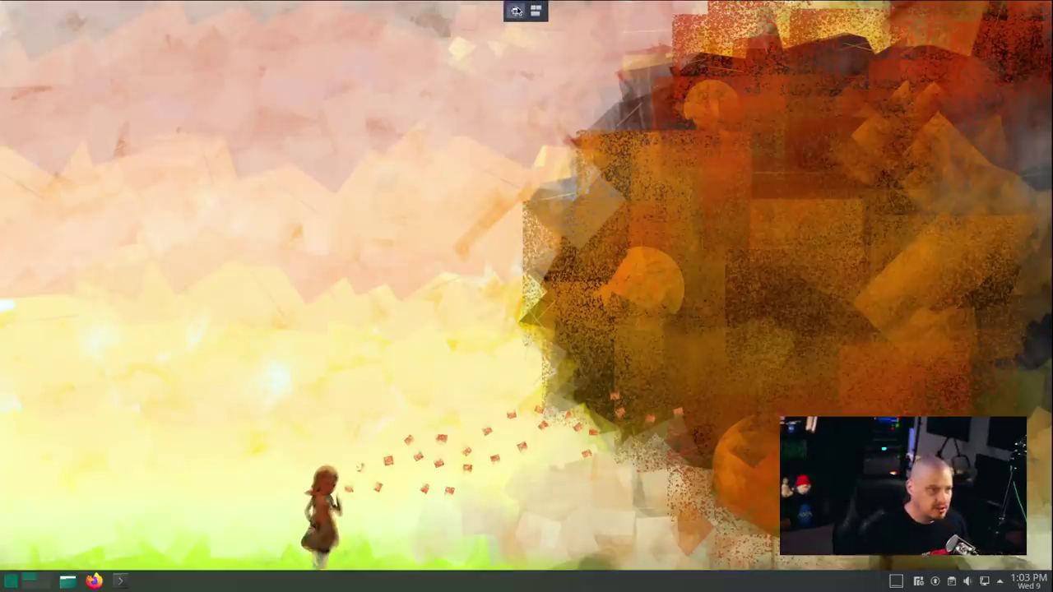
pyautogui.click(515, 8)
pyautogui.click(134, 10)
pyautogui.click(160, 77)
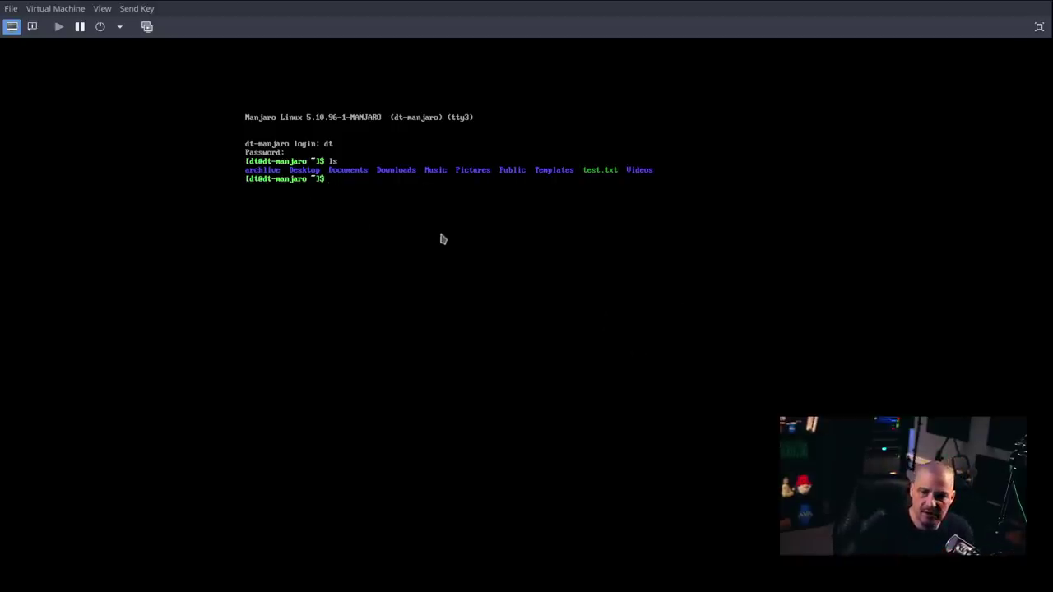
pyautogui.click(135, 10)
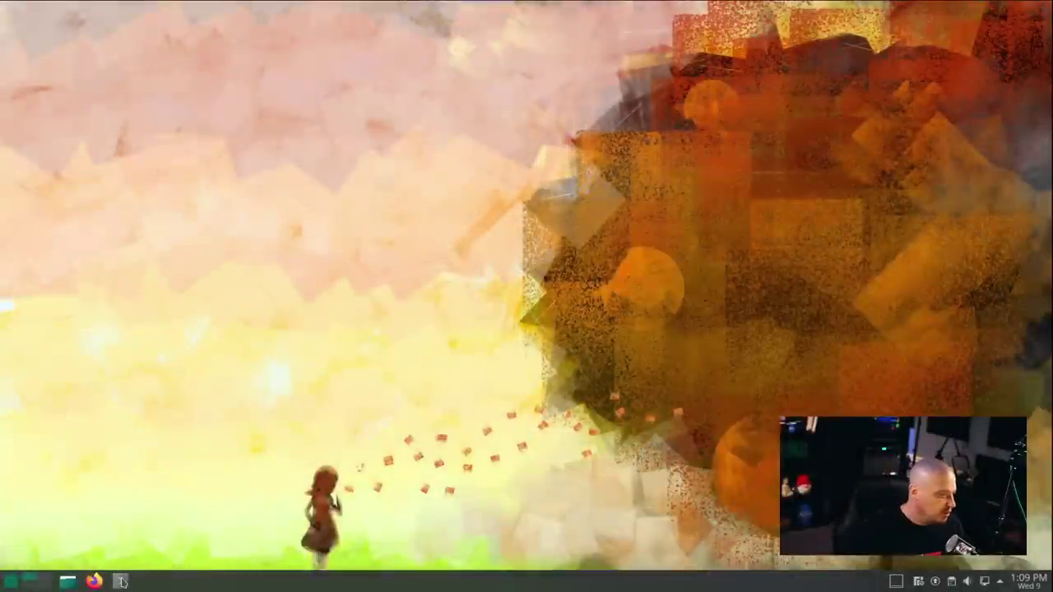
# Step: Open a new Konsole terminal and enlarge its text by four zoom levels
pyautogui.click(122, 582)
pyautogui.hotkey('ctrl', '+')
pyautogui.hotkey('ctrl', '+')
pyautogui.hotkey('ctrl', '+')
pyautogui.hotkey('ctrl', '+')
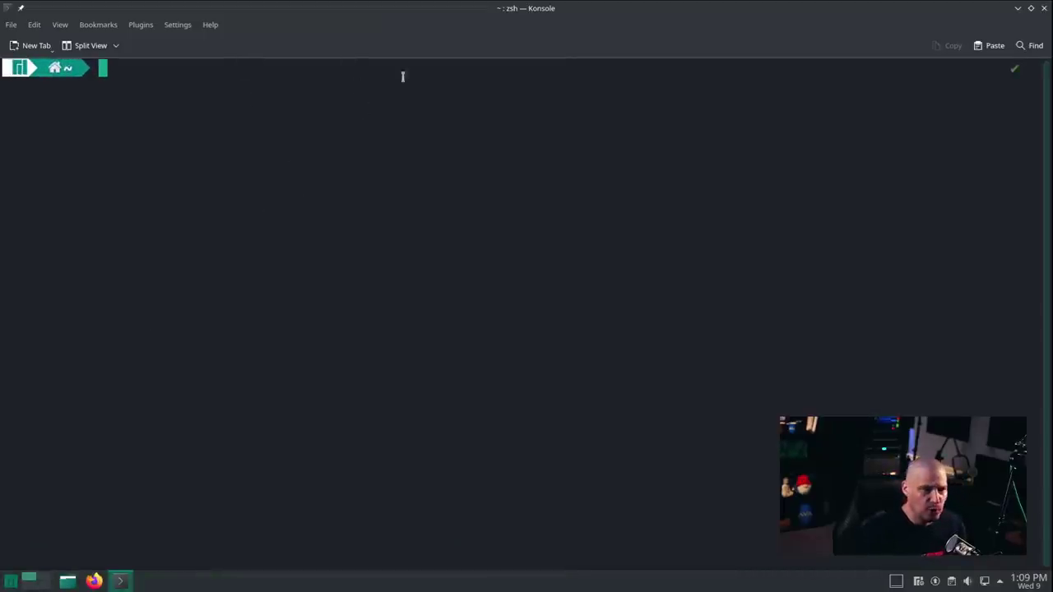
# Step: Restore the Konsole window to its smaller size, move it to the middle of the desktop, and maximize it again
pyautogui.doubleClick(425, 12)
pyautogui.moveTo(407, 17); pyautogui.dragTo(575, 101)
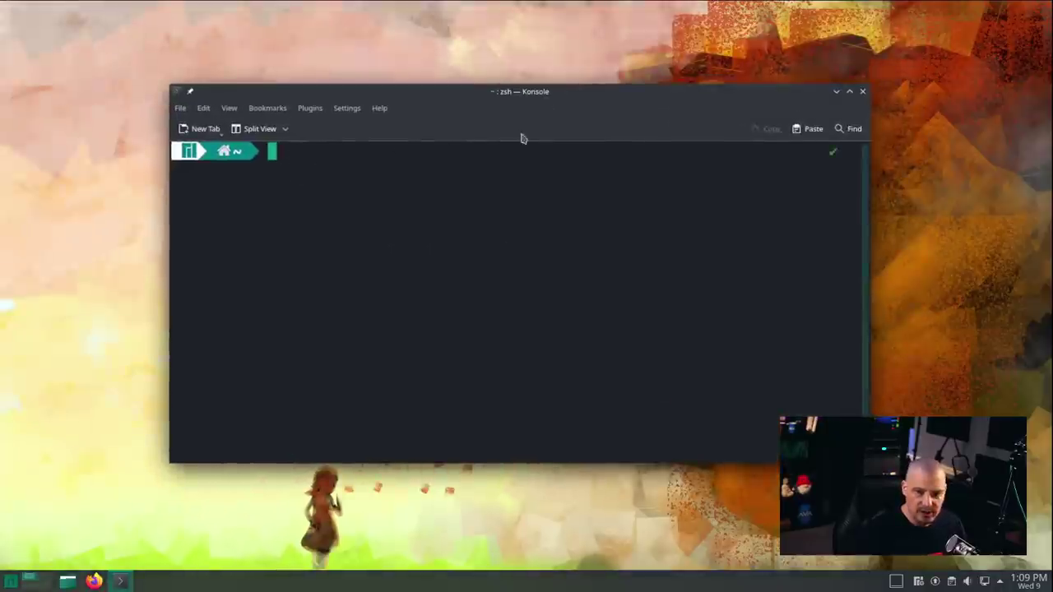
pyautogui.doubleClick(526, 92)
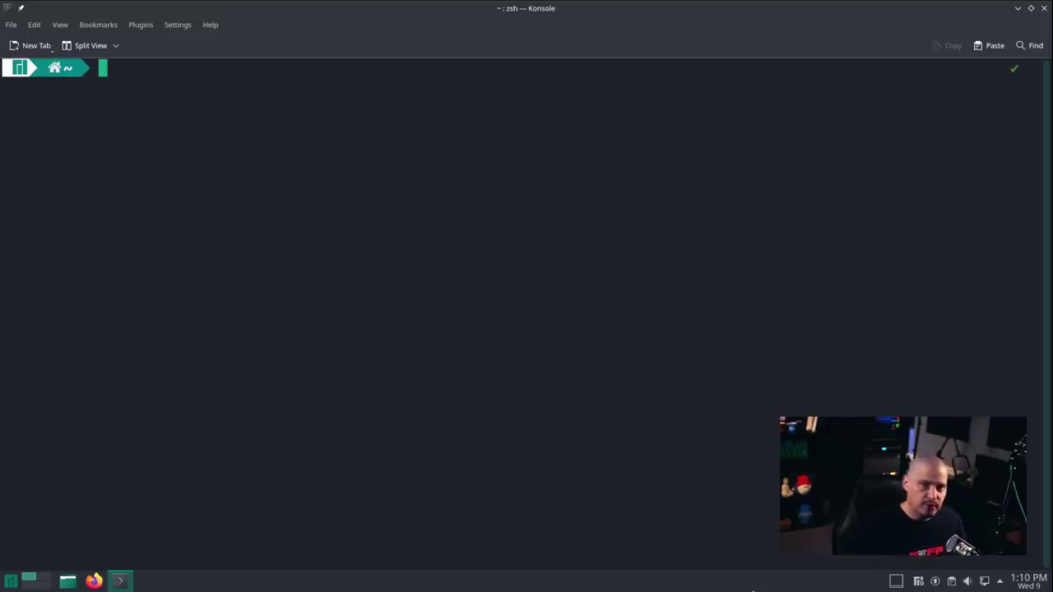
# Step: Start a bash shell inside the zsh session
pyautogui.write('bash')
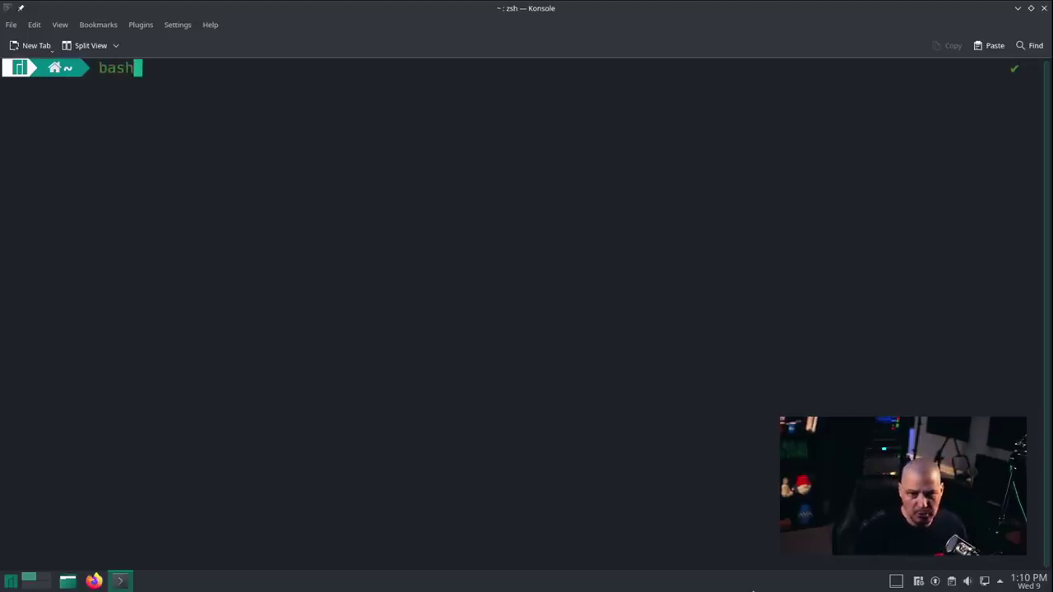
pyautogui.press('Return')
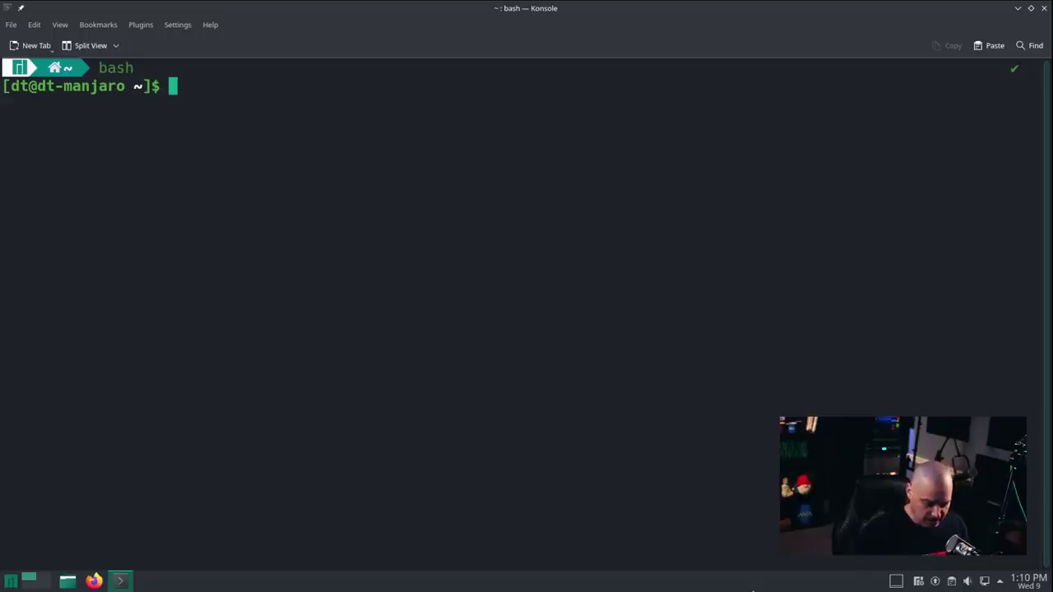
# Step: Try to start the fish shell from bash, then exit bash to return to the zsh session
pyautogui.write('fish')
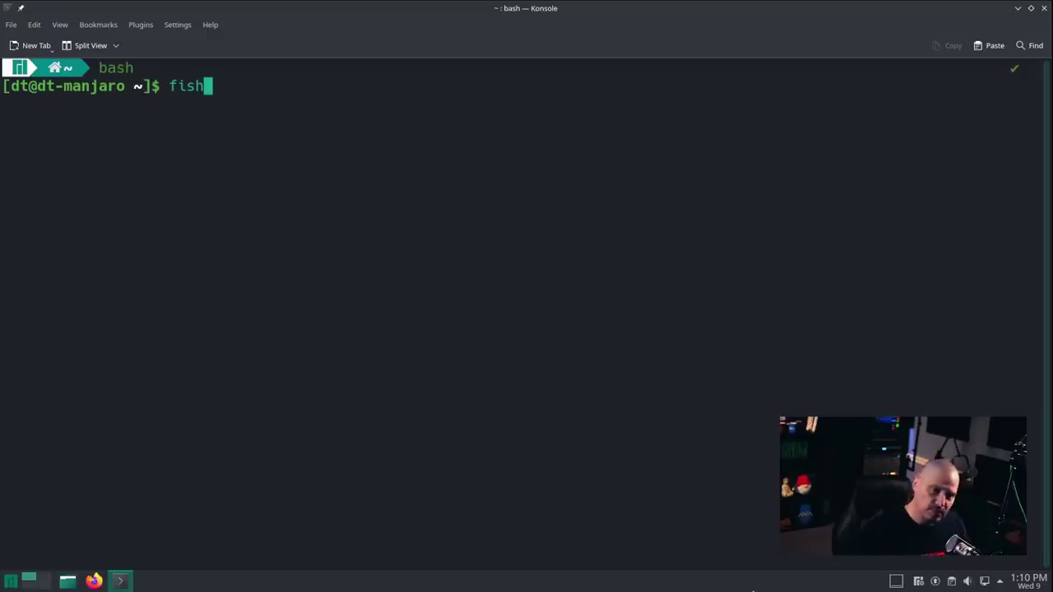
pyautogui.press('Return')
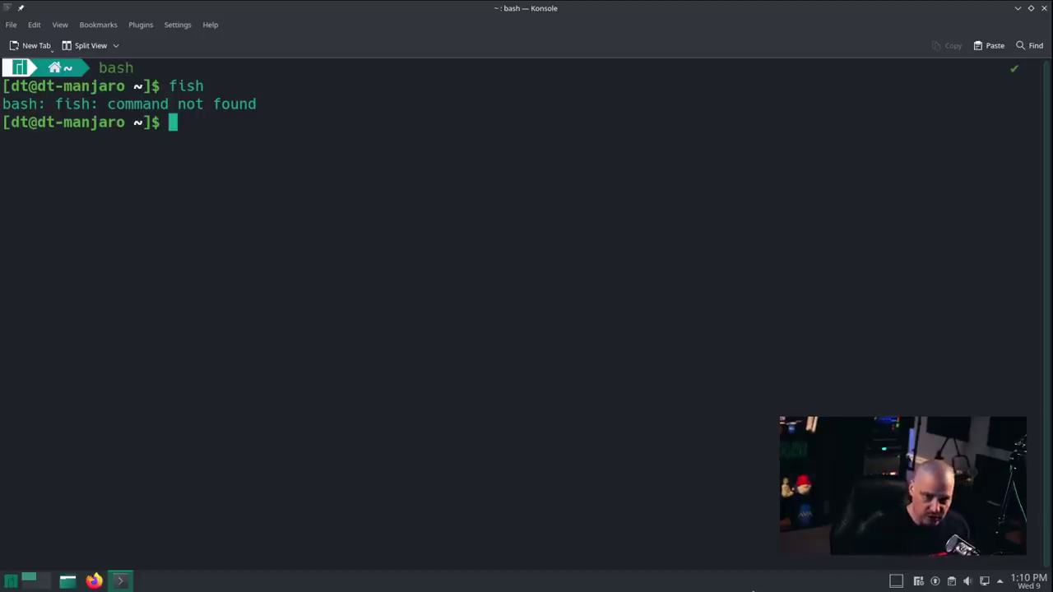
pyautogui.write('exit')
pyautogui.press('Return')
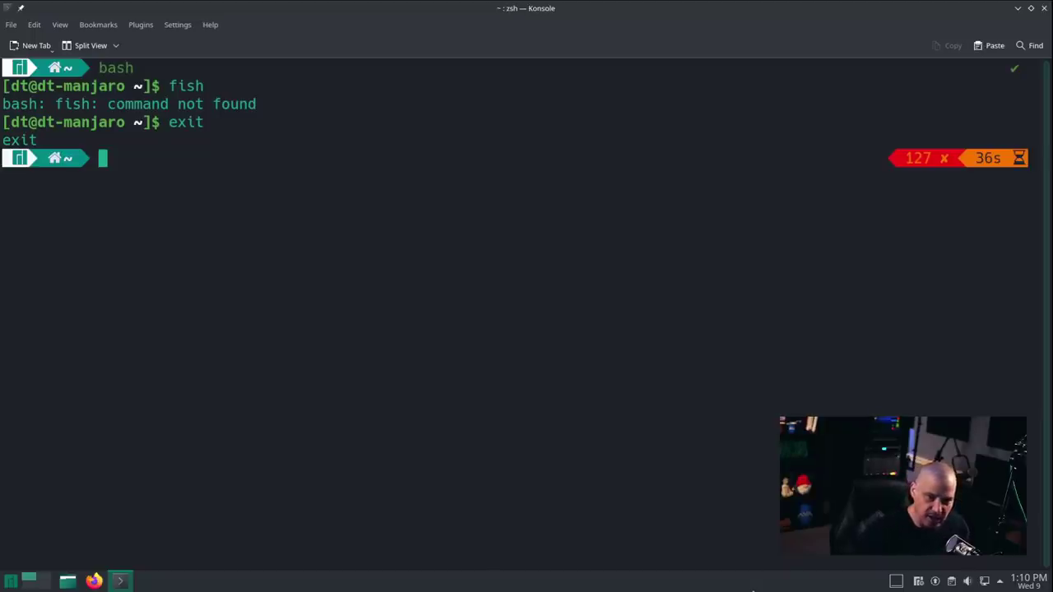
pyautogui.write('fish')
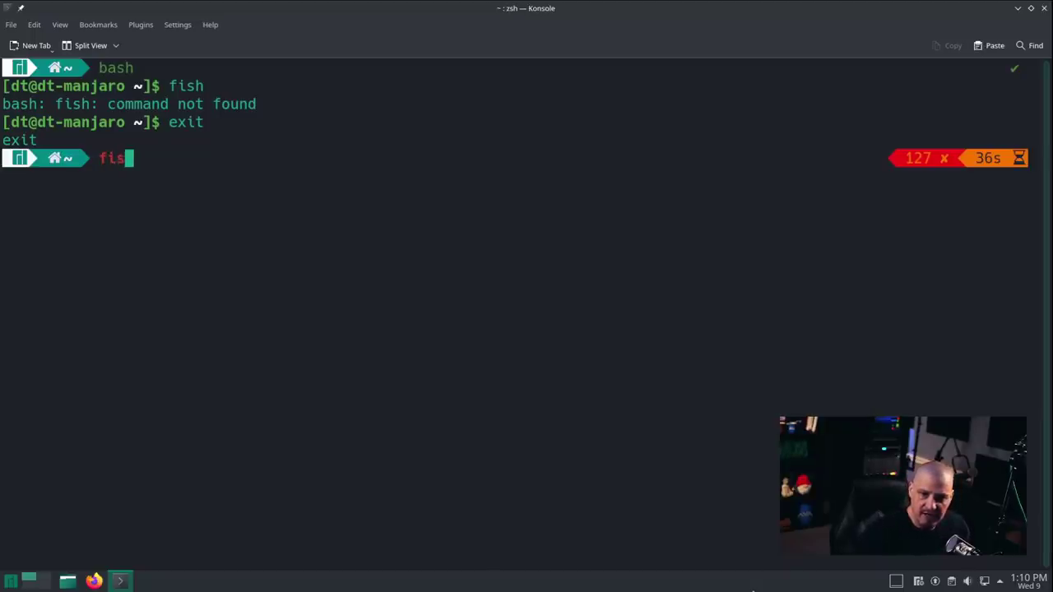
pyautogui.press('BackSpace')
pyautogui.press('BackSpace')
pyautogui.press('BackSpace')
pyautogui.press('BackSpace')
# Step: List the contents of the home directory in zsh with ls
pyautogui.write('ls')
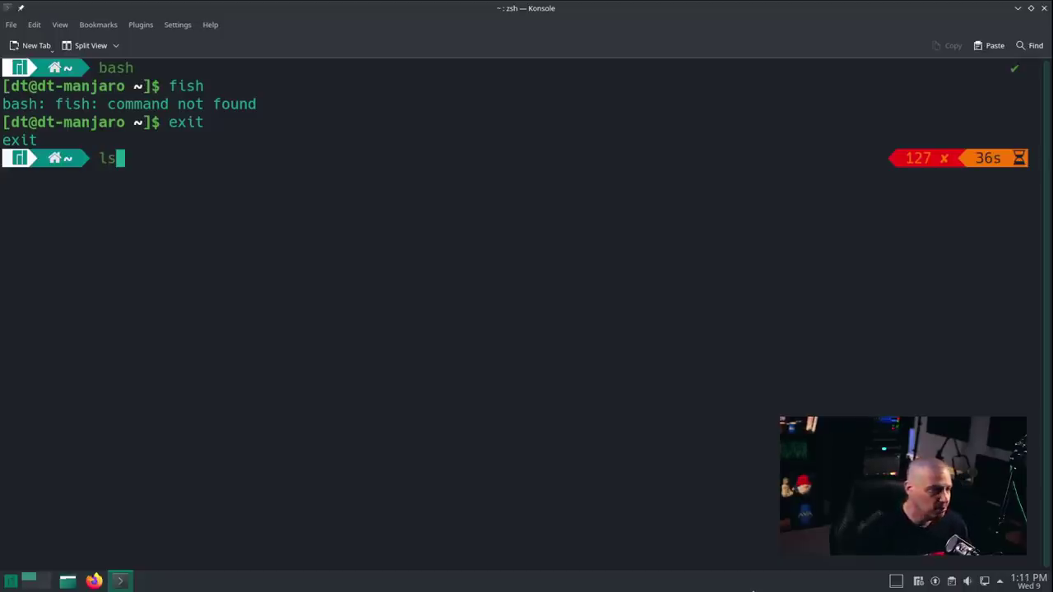
pyautogui.press('Return')
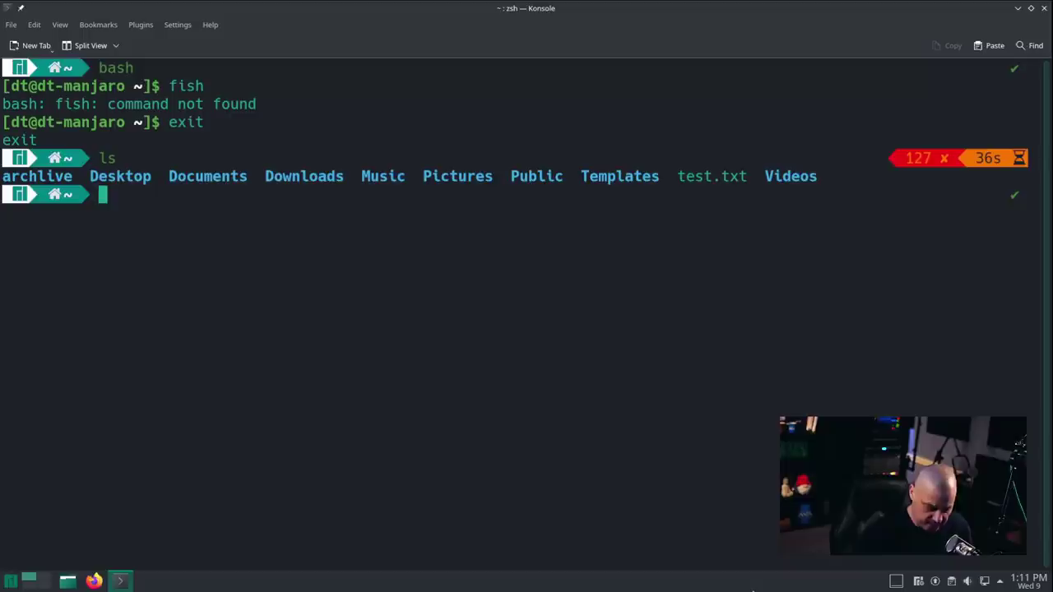
pyautogui.write('fish')
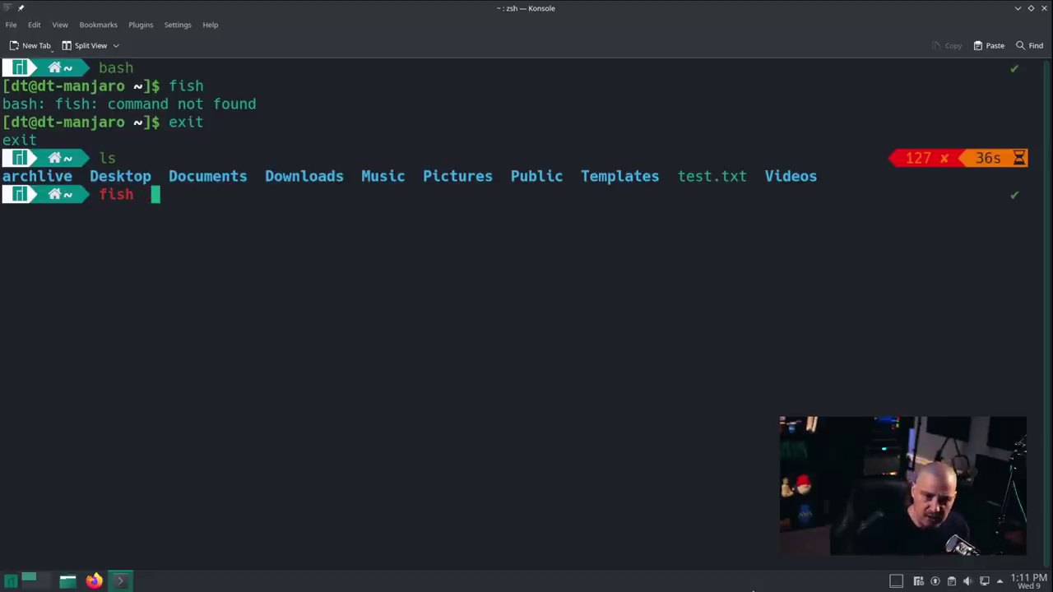
pyautogui.press('BackSpace')
pyautogui.press('BackSpace')
pyautogui.press('BackSpace')
pyautogui.press('BackSpace')
pyautogui.press('BackSpace')
pyautogui.press('BackSpace')
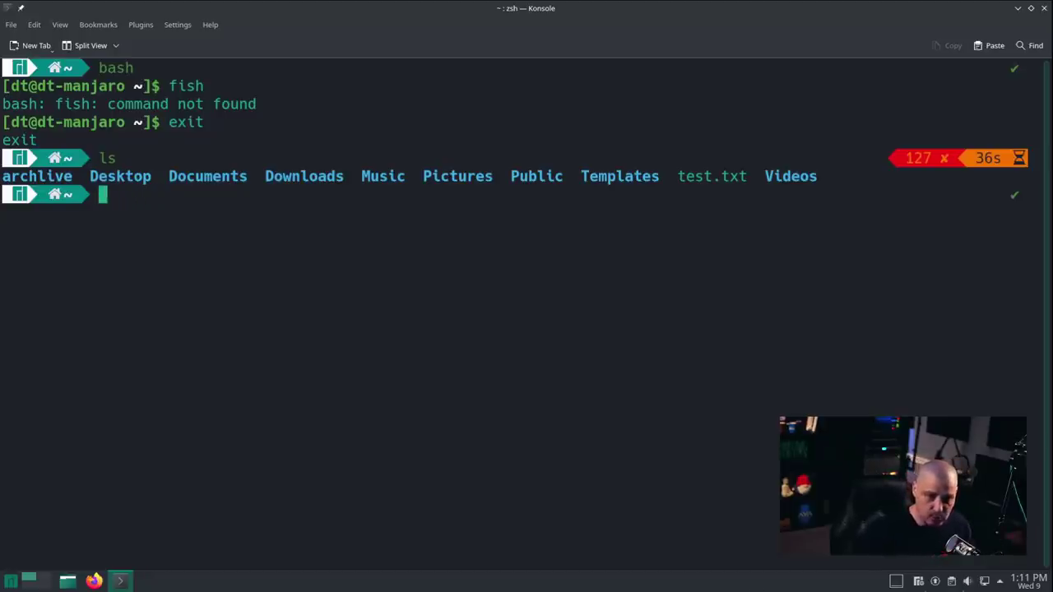
# Step: Restore the Konsole window to its smaller size and close it
pyautogui.doubleClick(452, 10)
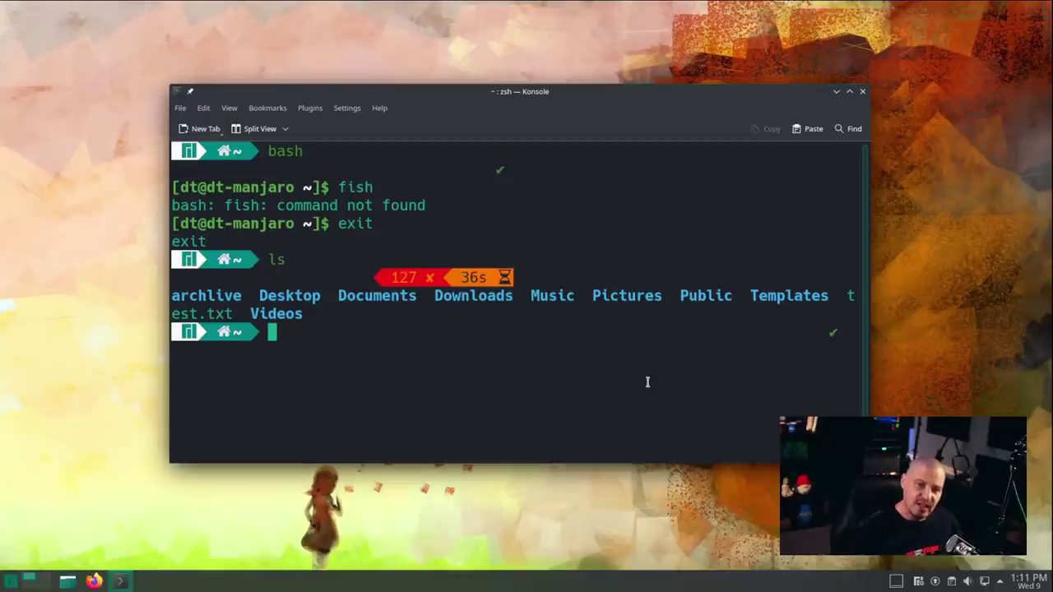
pyautogui.click(862, 92)
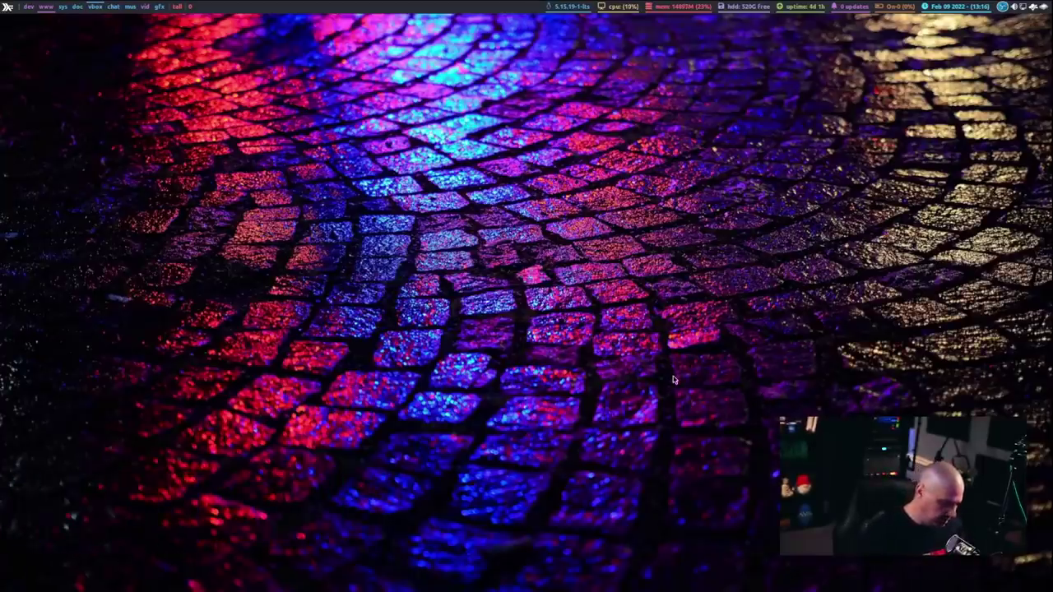
# Step: Open a terminal on the host desktop and enlarge its text by eight zoom levels
pyautogui.press('super+Return')
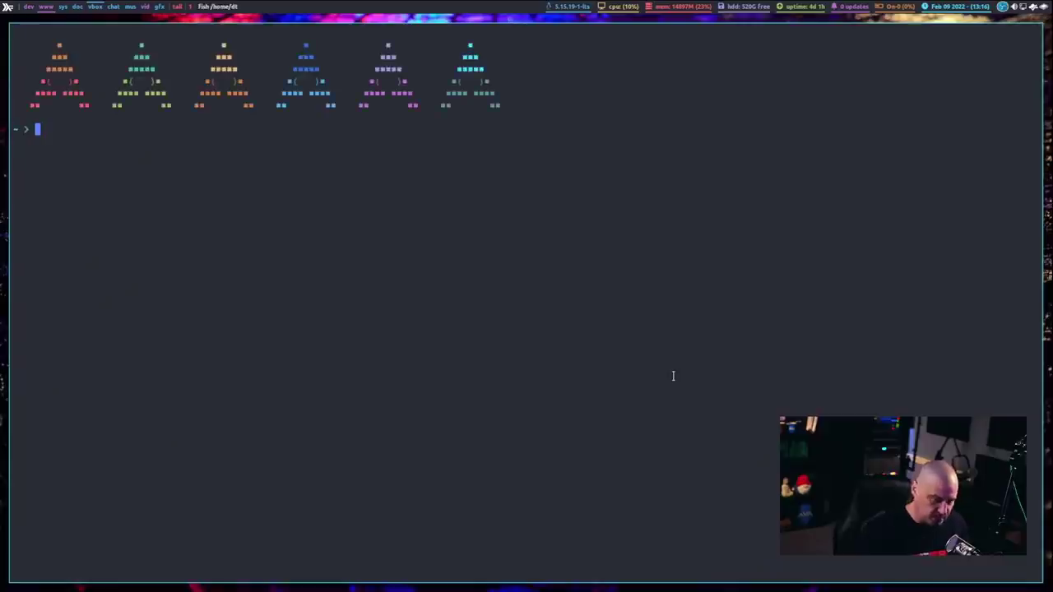
pyautogui.hotkey('ctrl', '=')
pyautogui.hotkey('ctrl', '=')
pyautogui.hotkey('ctrl', '=')
pyautogui.hotkey('ctrl', '=')
pyautogui.hotkey('ctrl', '=')
pyautogui.hotkey('ctrl', '=')
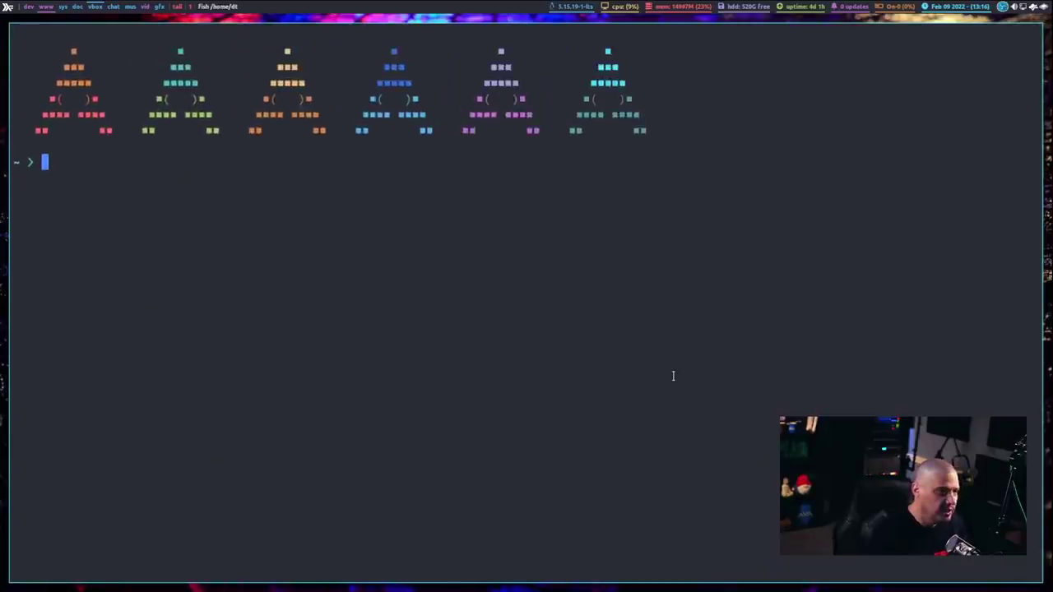
pyautogui.hotkey('ctrl', '=')
pyautogui.hotkey('ctrl', '=')
# Step: Change the working directory to /usr/bin
pyautogui.write('cd /usr')
pyautogui.press('BackSpace')
pyautogui.press('BackSpace')
pyautogui.press('BackSpace')
pyautogui.press('BackSpace')
pyautogui.write('/usr/bin')
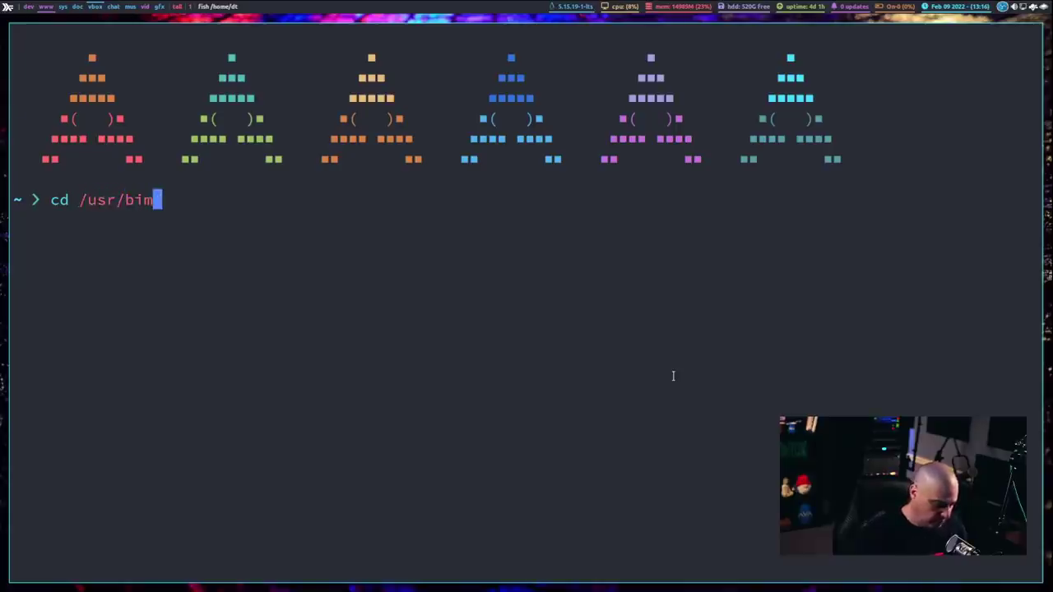
pyautogui.press('BackSpace')
pyautogui.write('n')
pyautogui.press('Return')
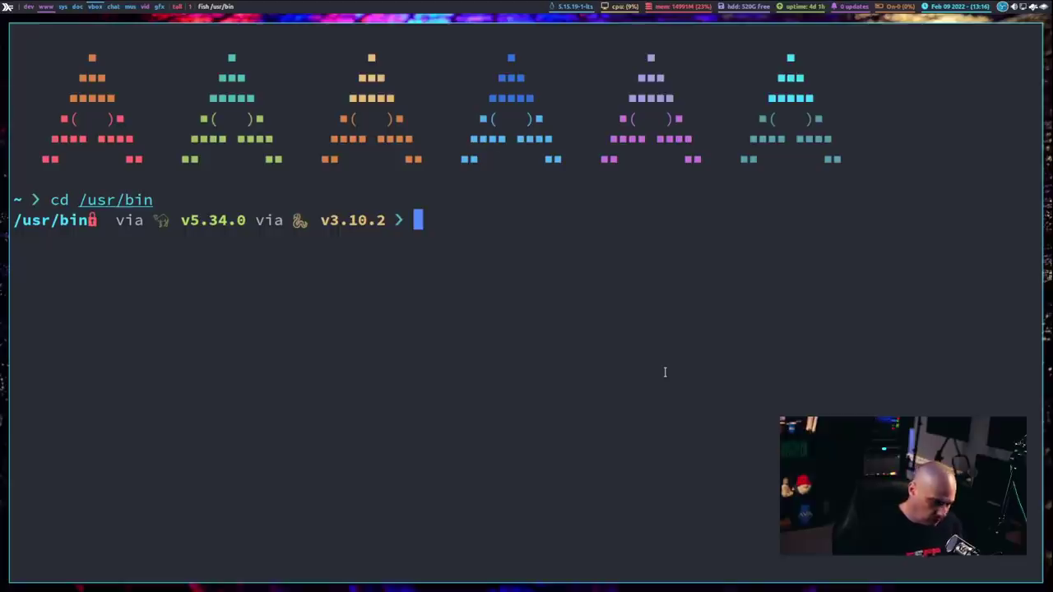
# Step: List the programs in /usr/bin with ls and look through the end of the listing
pyautogui.write('ls')
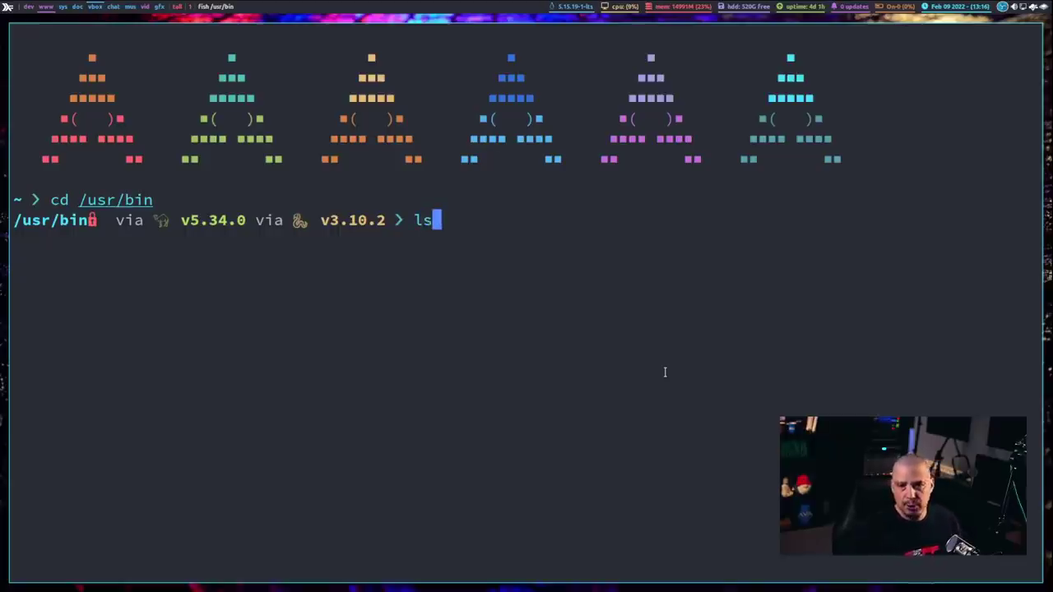
pyautogui.press('Return')
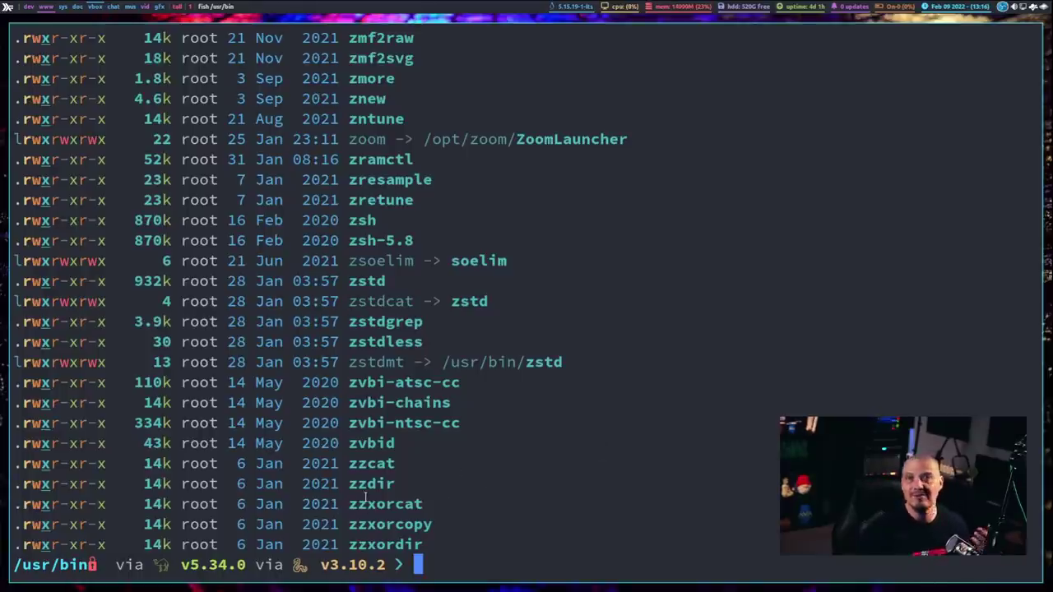
pyautogui.scroll(20, 429, 478)
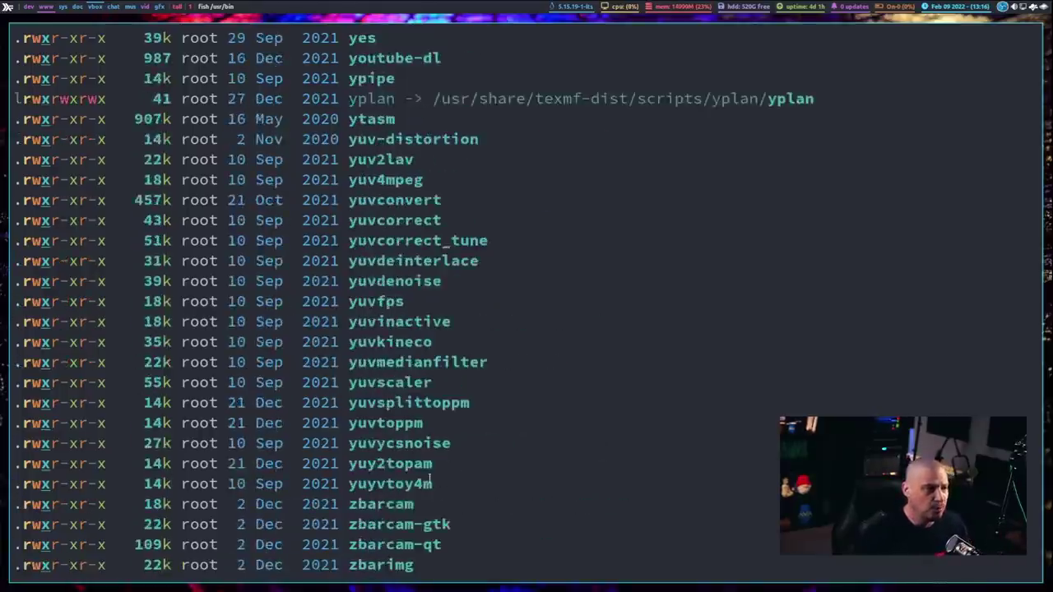
pyautogui.scroll(20, 428, 478)
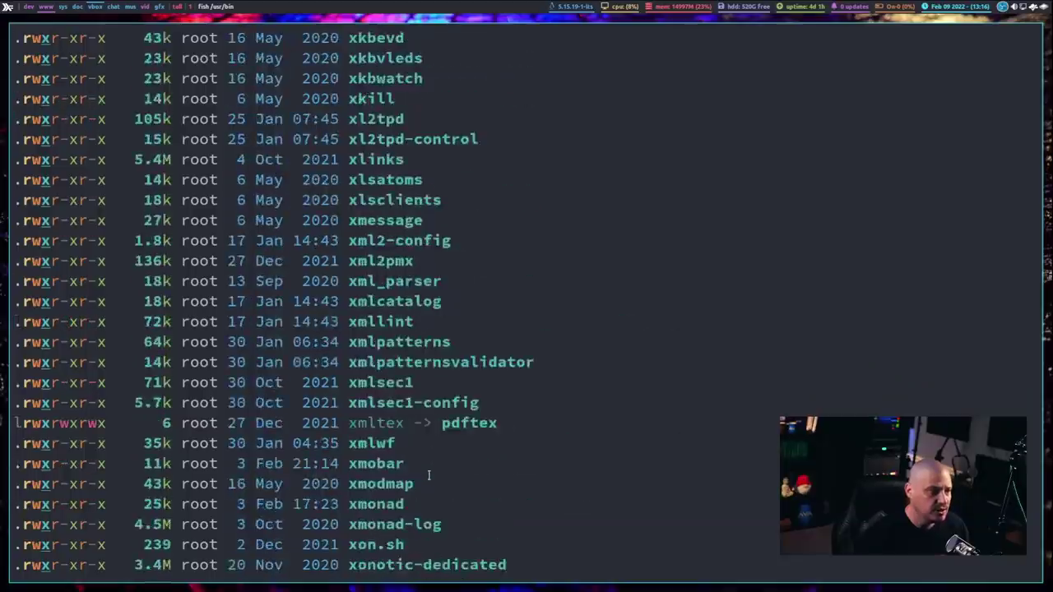
pyautogui.scroll(-20, 464, 466)
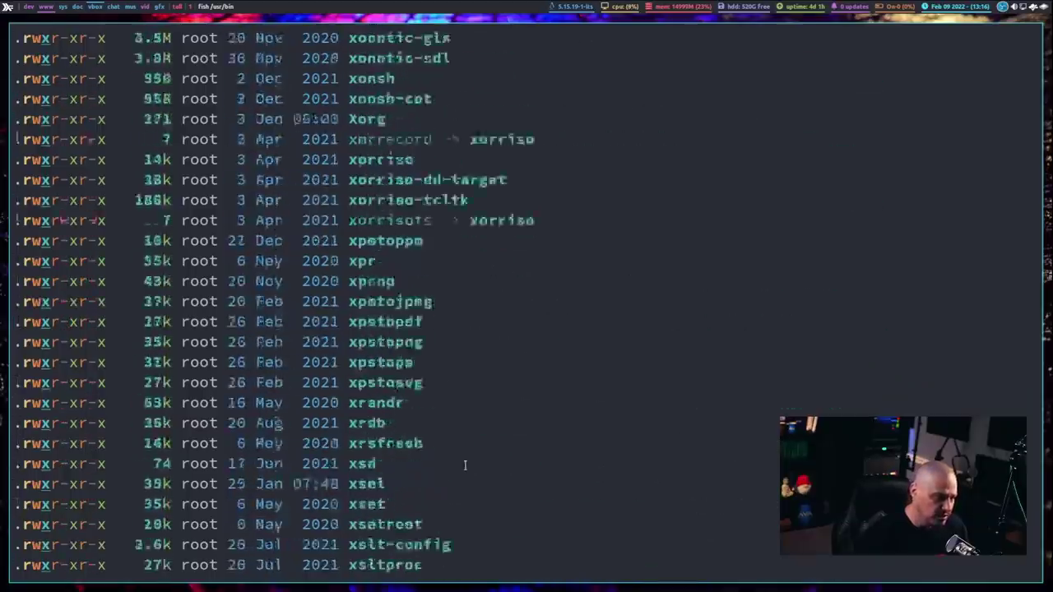
pyautogui.scroll(-10, 465, 466)
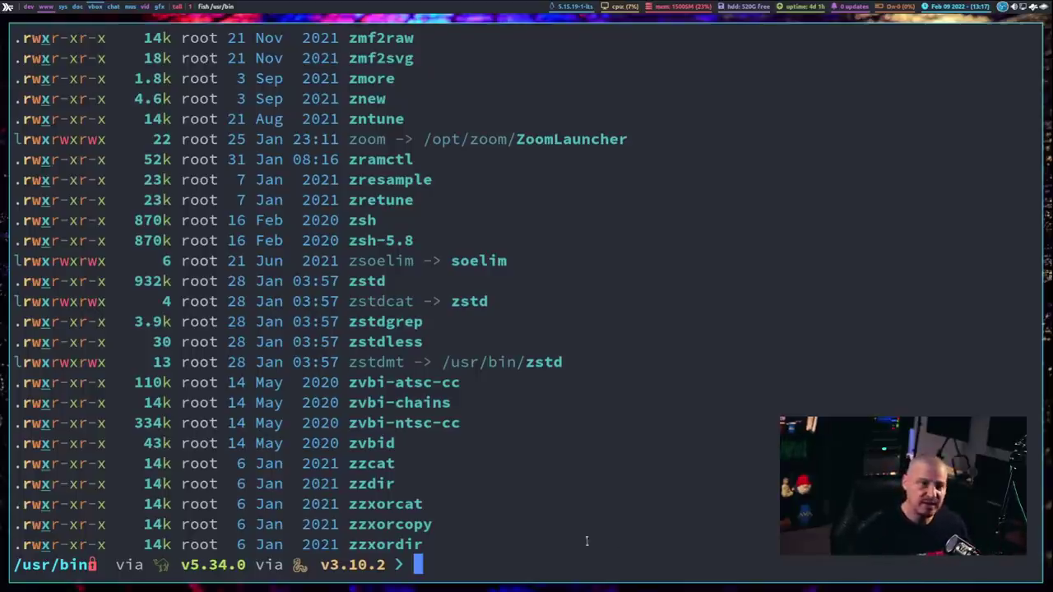
pyautogui.moveTo(434, 524); pyautogui.dragTo(352, 190)
pyautogui.click(545, 568)
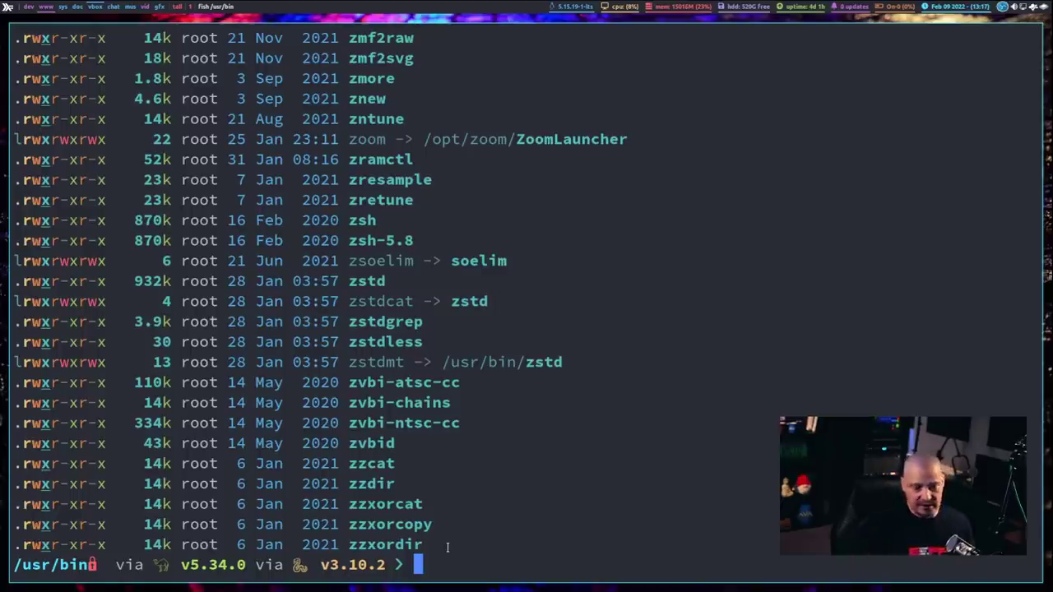
# Step: Change the working directory to /home/dt/nc/gitlab-repos/dwm-distrotube
pyautogui.write('cd /nc')
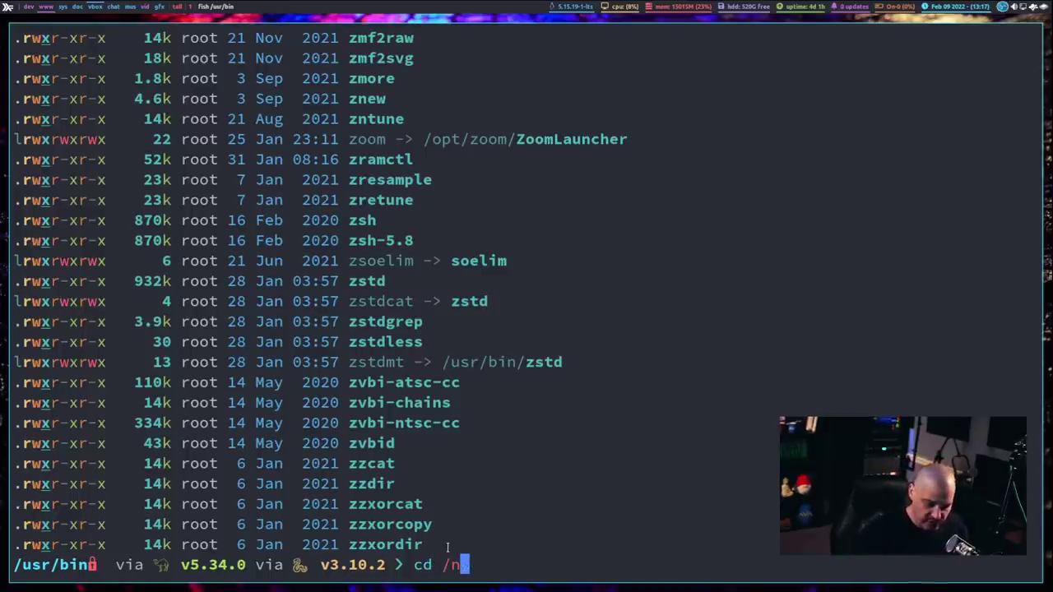
pyautogui.press('BackSpace')
pyautogui.press('BackSpace')
pyautogui.press('BackSpace')
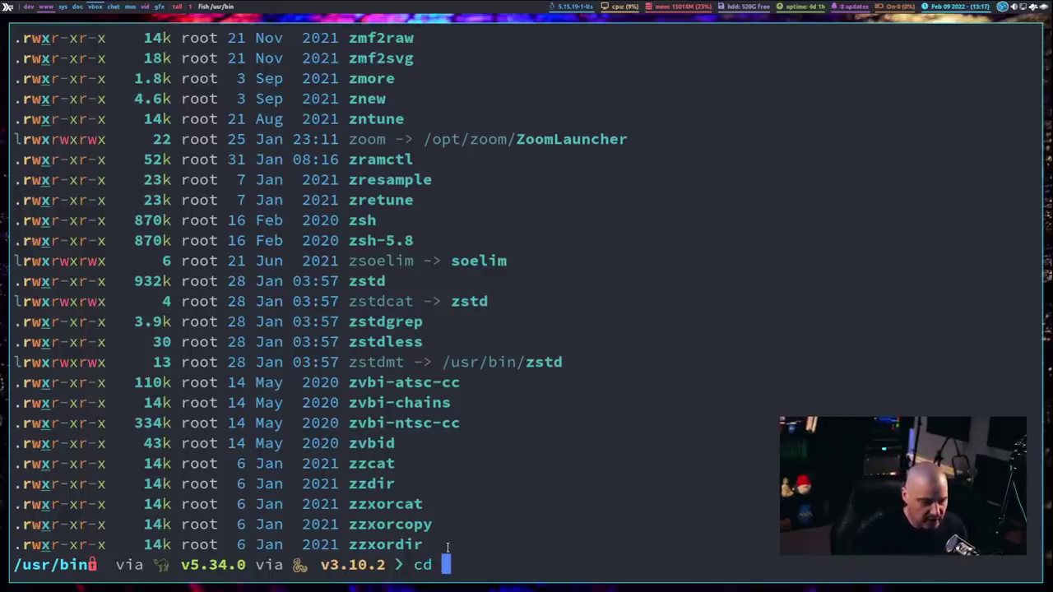
pyautogui.write('/home/dt/')
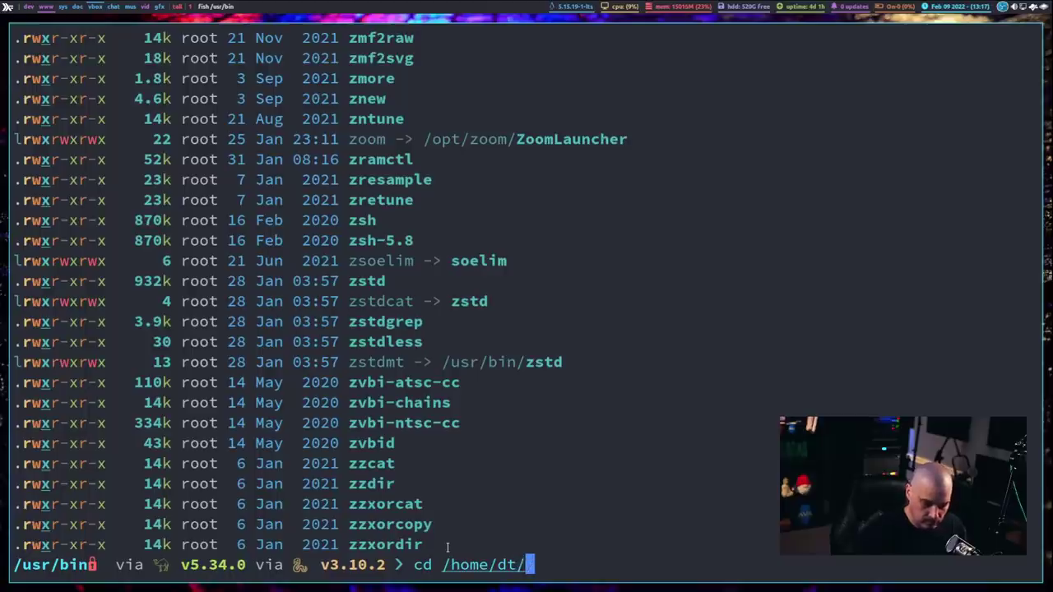
pyautogui.write('nc/')
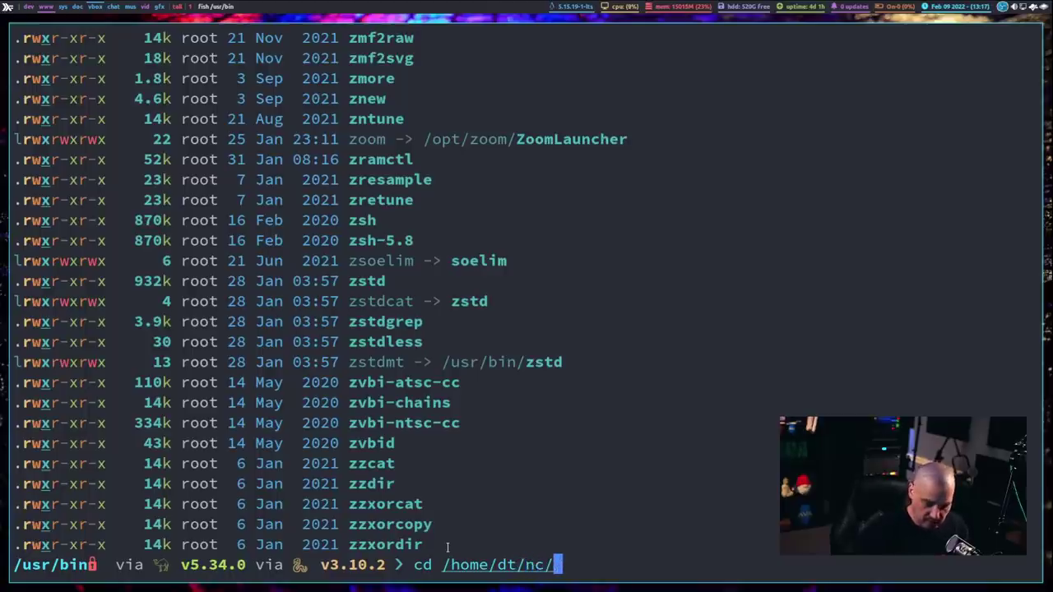
pyautogui.write('git')
pyautogui.press('Tab')
pyautogui.write('dwm-')
pyautogui.press('Tab')
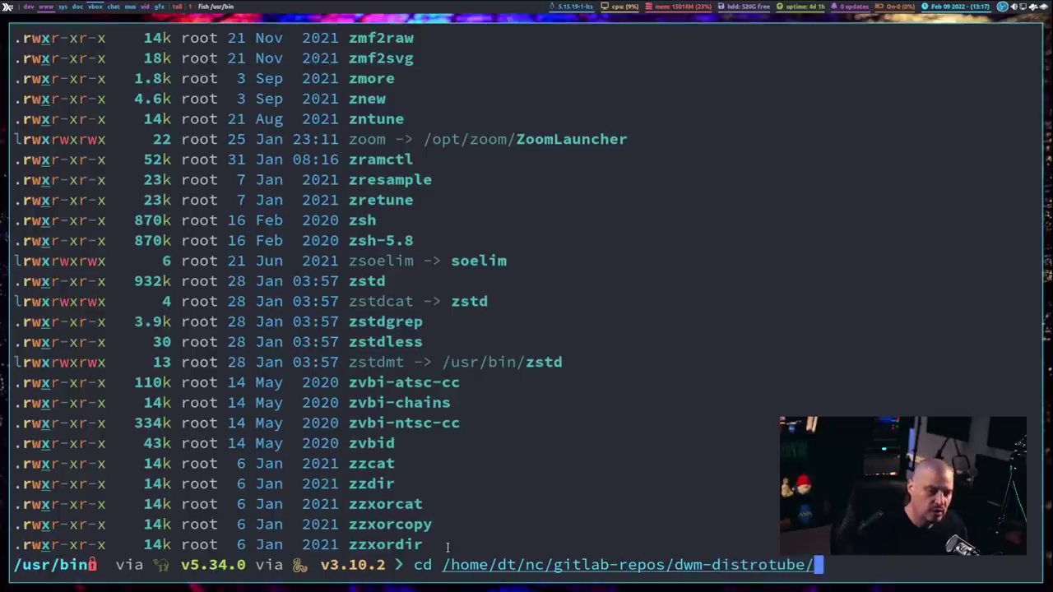
pyautogui.press('Return')
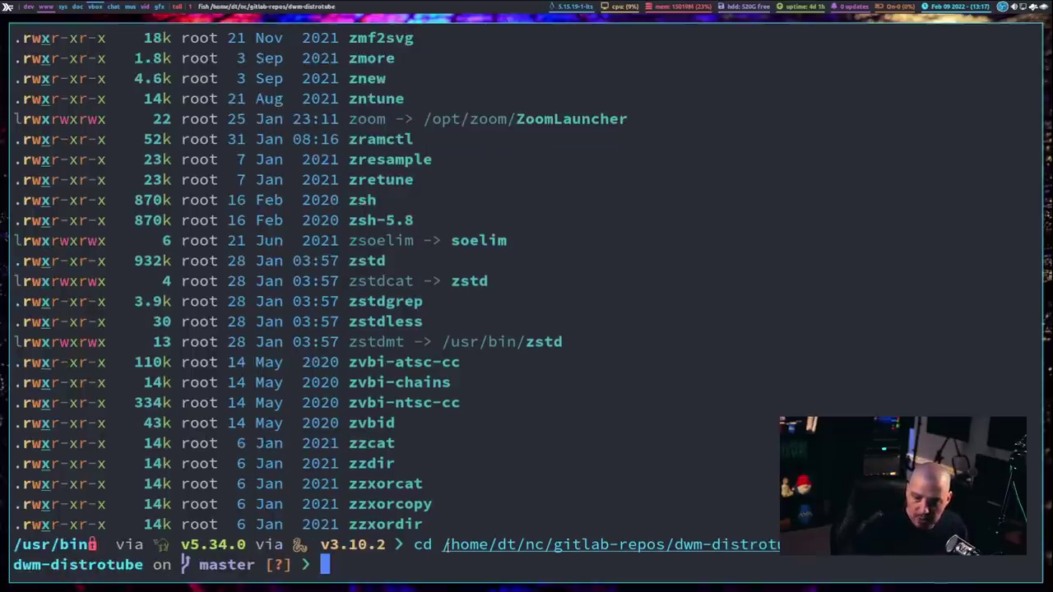
# Step: Clear the terminal, then list the dwm-distrotube directory and look through its source and build files
pyautogui.write('clear')
pyautogui.press('Return')
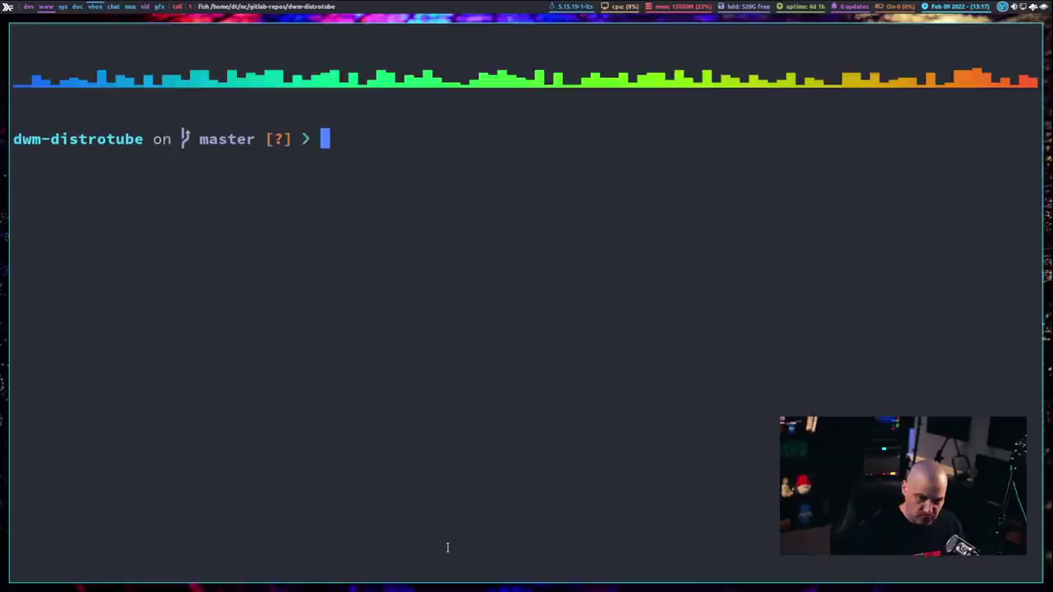
pyautogui.write('ls')
pyautogui.press('Return')
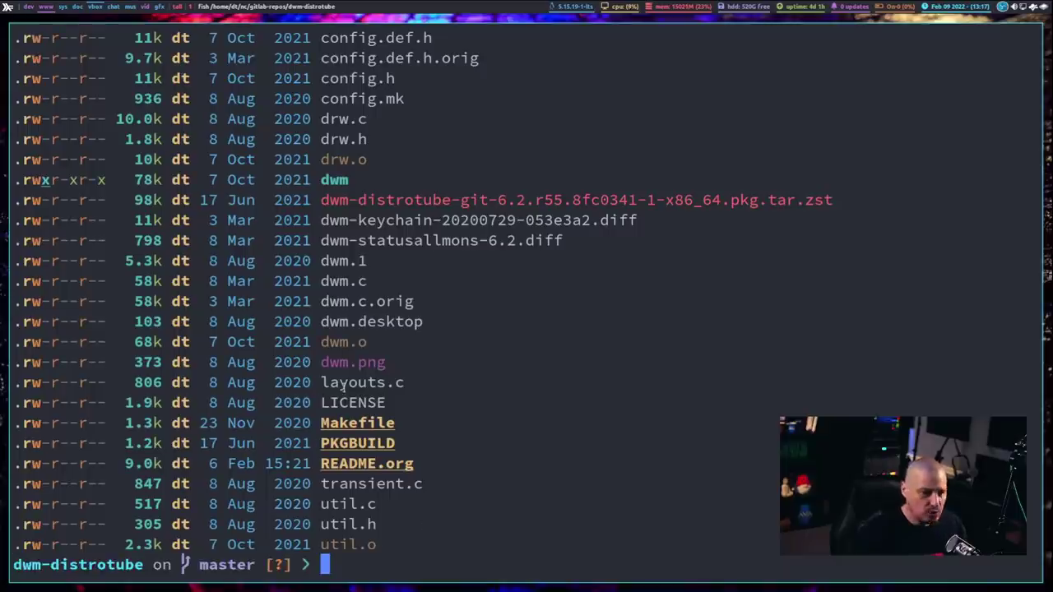
pyautogui.scroll(4, 484, 501)
pyautogui.scroll(-4, 484, 500)
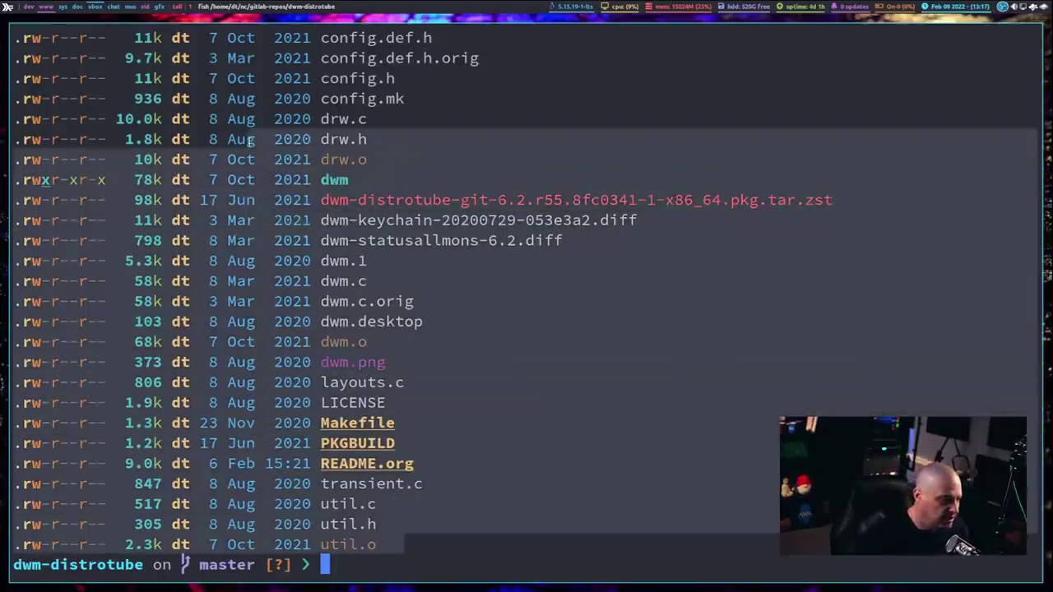
pyautogui.scroll(10, 428, 551)
pyautogui.scroll(-7, 454, 561)
pyautogui.scroll(-2, 453, 560)
pyautogui.scroll(-5, 500, 138)
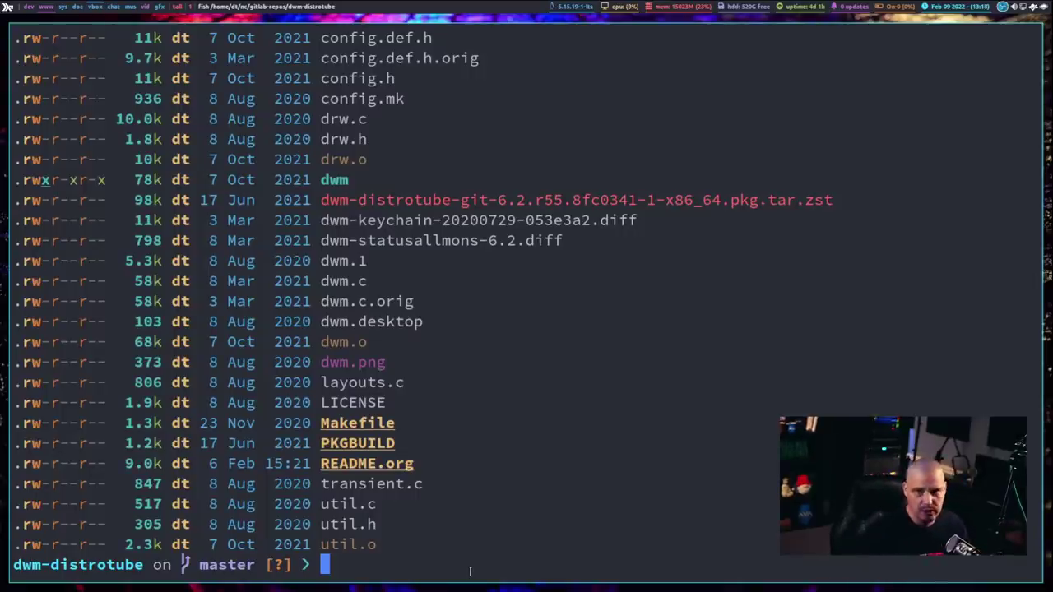
pyautogui.write('./config')
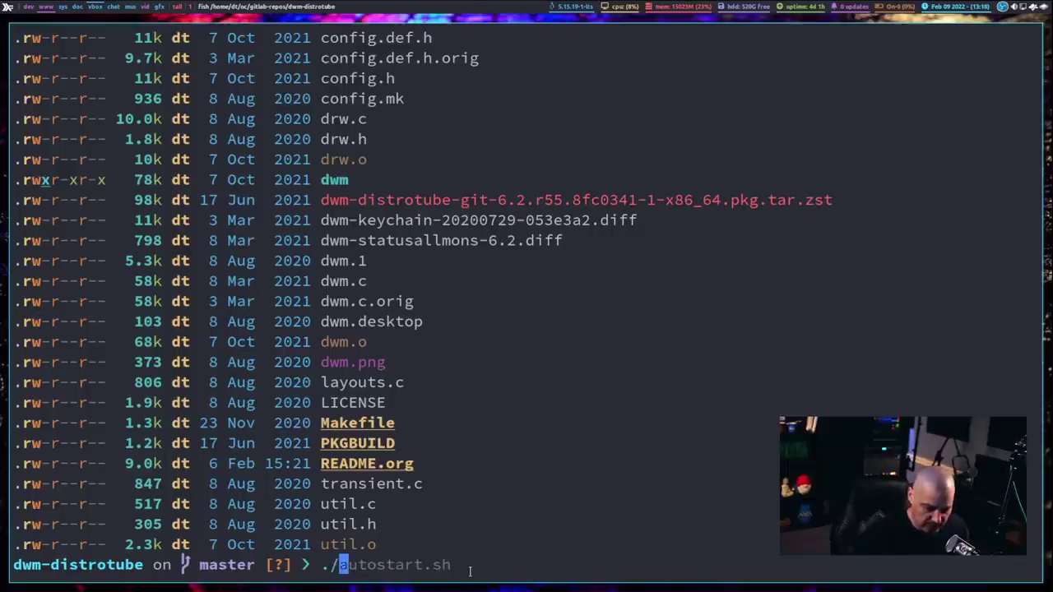
pyautogui.press('BackSpace')
pyautogui.write('gure')
pyautogui.press('BackSpace')
pyautogui.press('BackSpace')
pyautogui.press('BackSpace')
pyautogui.press('BackSpace')
pyautogui.press('BackSpace')
pyautogui.press('BackSpace')
pyautogui.press('BackSpace')
pyautogui.press('BackSpace')
pyautogui.press('BackSpace')
pyautogui.press('BackSpace')
pyautogui.press('BackSpace')
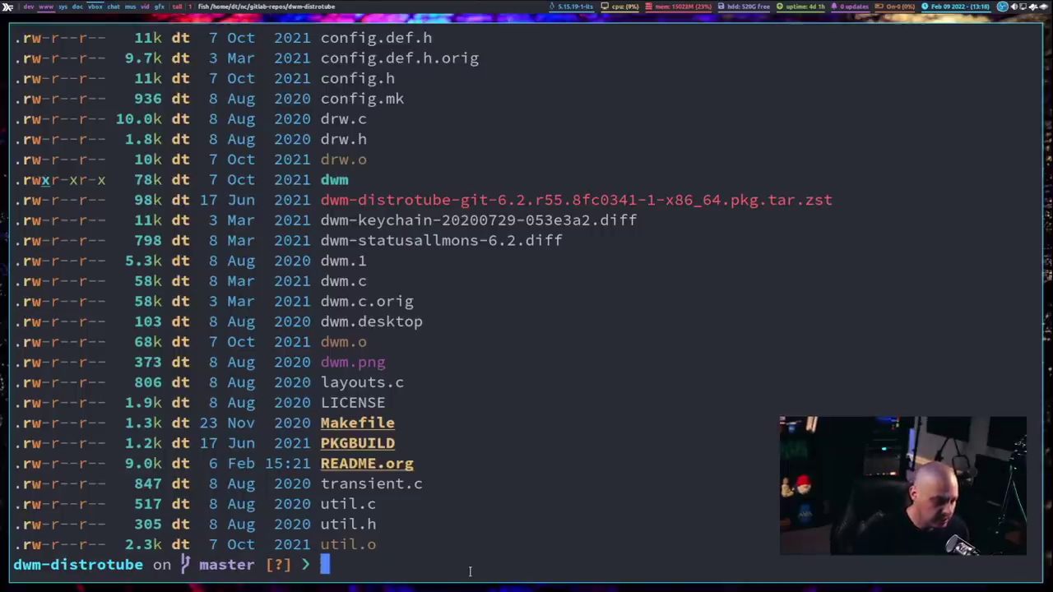
pyautogui.write('make')
pyautogui.press('BackSpace')
pyautogui.press('BackSpace')
pyautogui.press('BackSpace')
pyautogui.press('BackSpace')
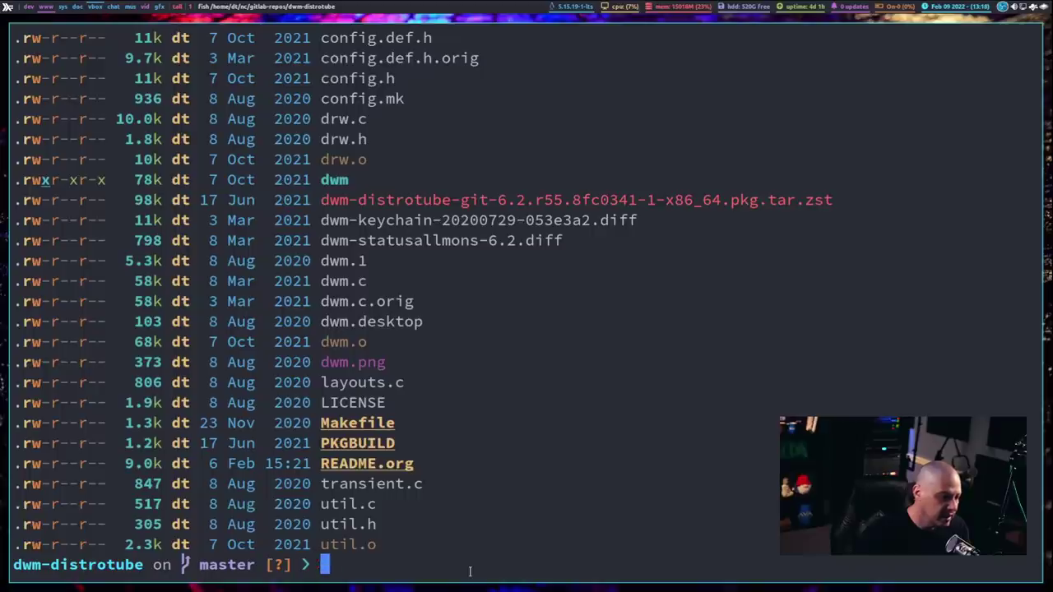
pyautogui.write('sudo make install')
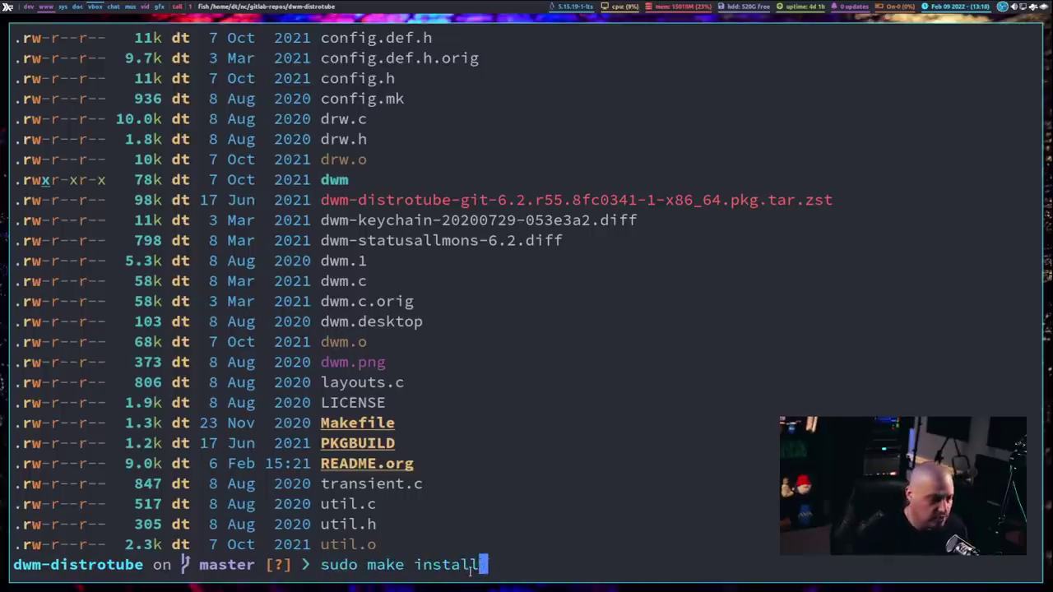
pyautogui.press('BackSpace')
pyautogui.press('BackSpace')
pyautogui.press('BackSpace')
pyautogui.press('BackSpace')
pyautogui.press('BackSpace')
pyautogui.press('BackSpace')
pyautogui.press('BackSpace')
pyautogui.press('BackSpace')
pyautogui.press('BackSpace')
pyautogui.press('BackSpace')
pyautogui.press('BackSpace')
pyautogui.press('BackSpace')
pyautogui.press('BackSpace')
pyautogui.press('BackSpace')
pyautogui.press('BackSpace')
pyautogui.press('BackSpace')
pyautogui.press('BackSpace')
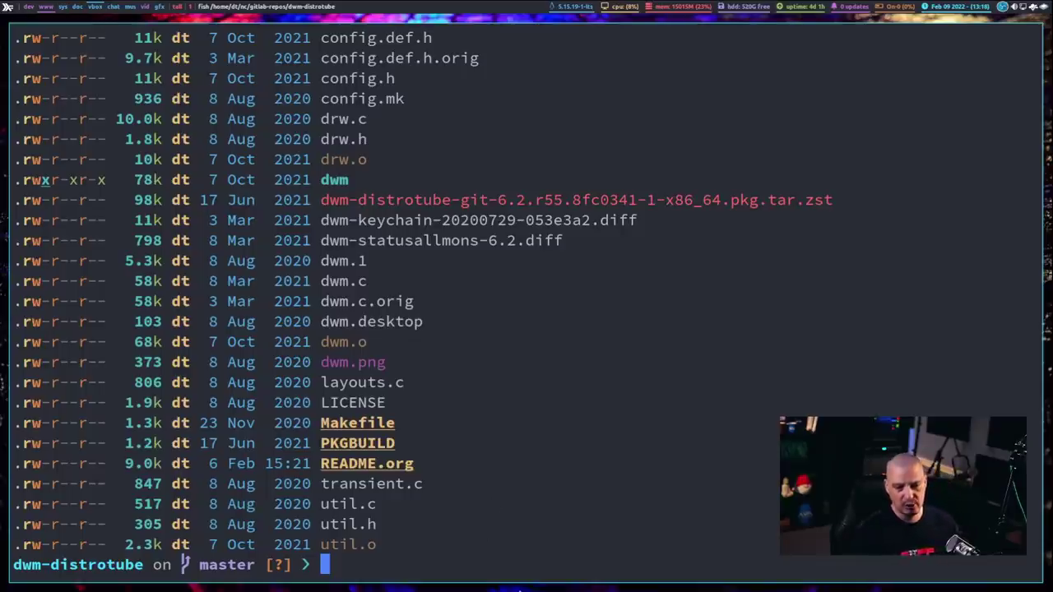
# Step: Run sudo make clean install && rm config.h in dwm-distrotube, entering the sudo password and confirming the removal of config.h
pyautogui.write('sudo make')
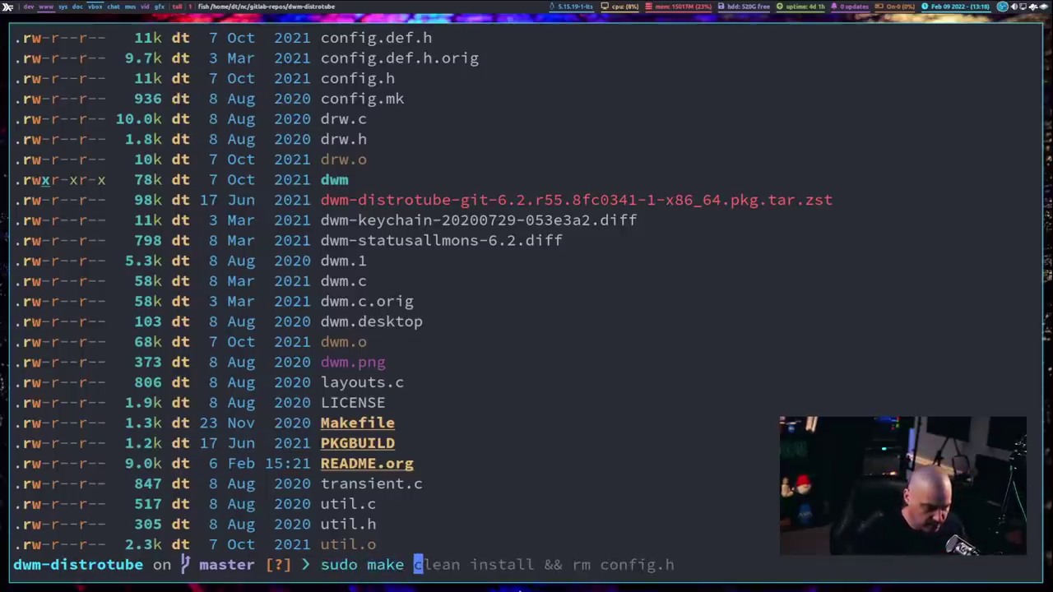
pyautogui.press('Right')
pyautogui.press('Return')
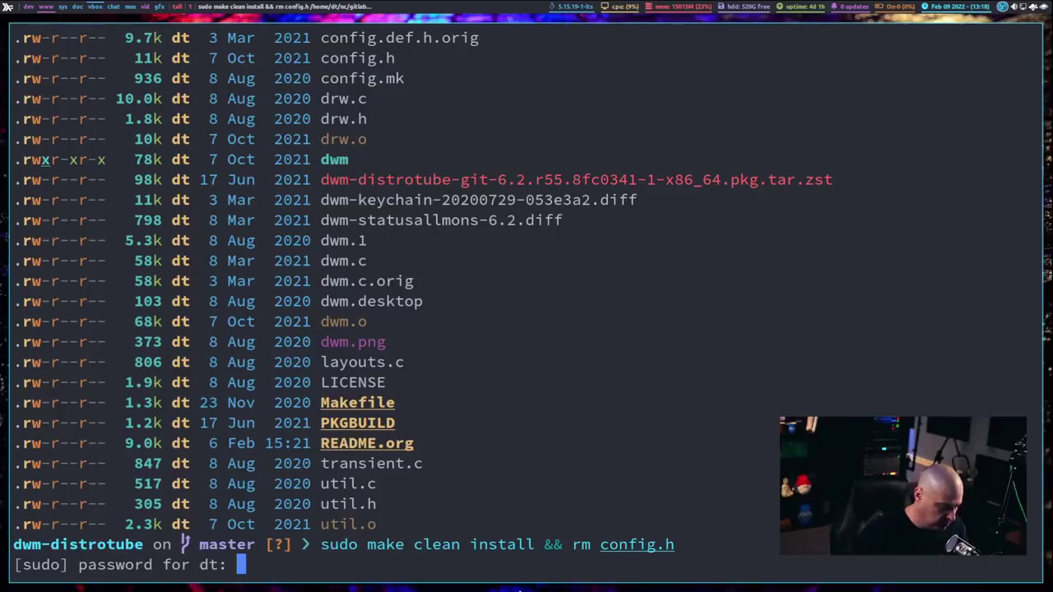
pyautogui.press('Return')
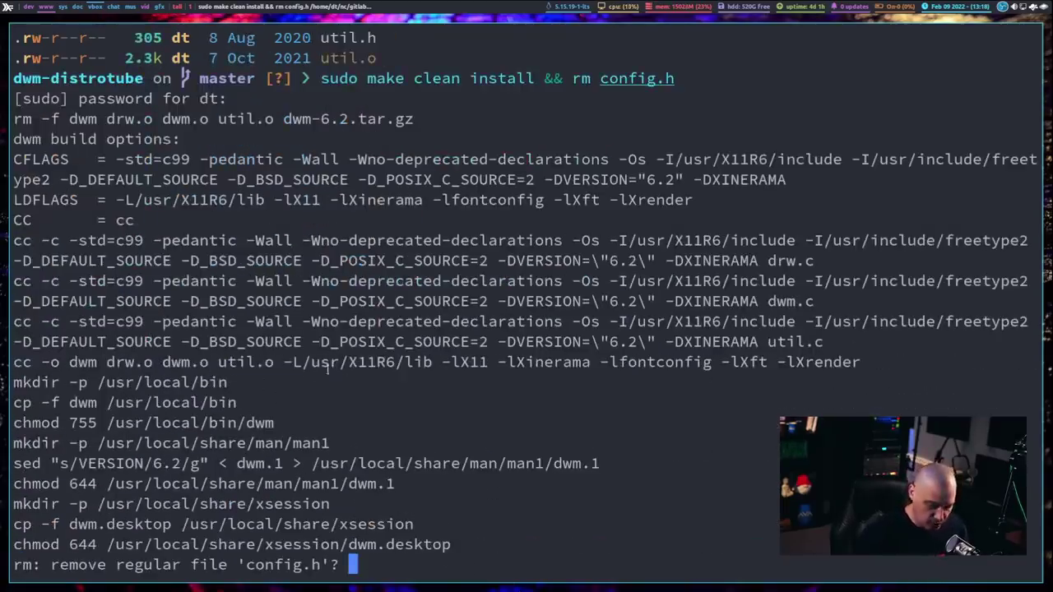
pyautogui.write('y')
pyautogui.press('Return')
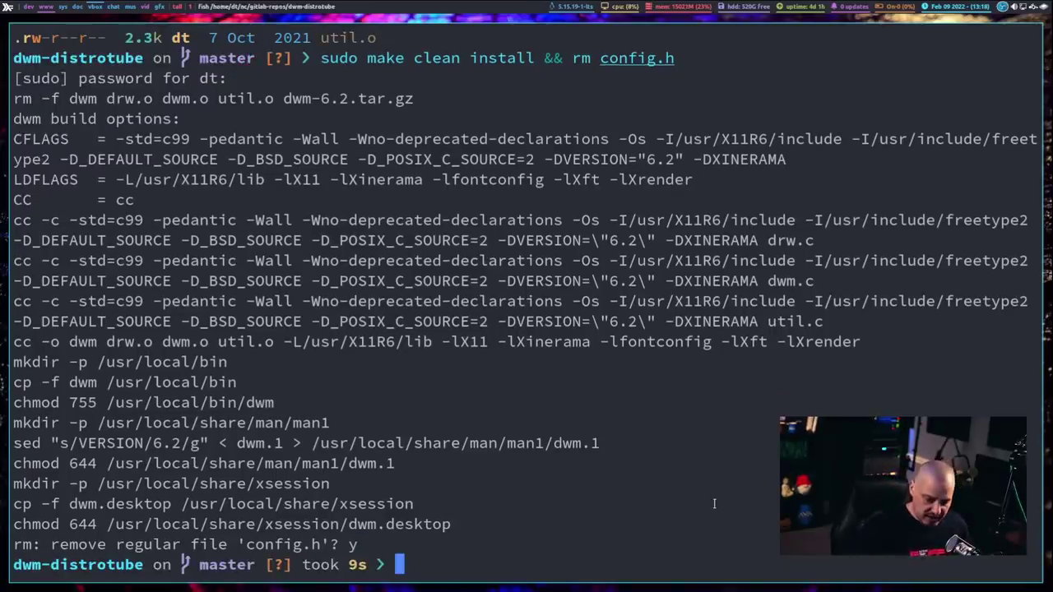
# Step: Return to the previous directory, /usr/bin, with cd - and filter its listing for dwm using ls and grep
pyautogui.write('cd -')
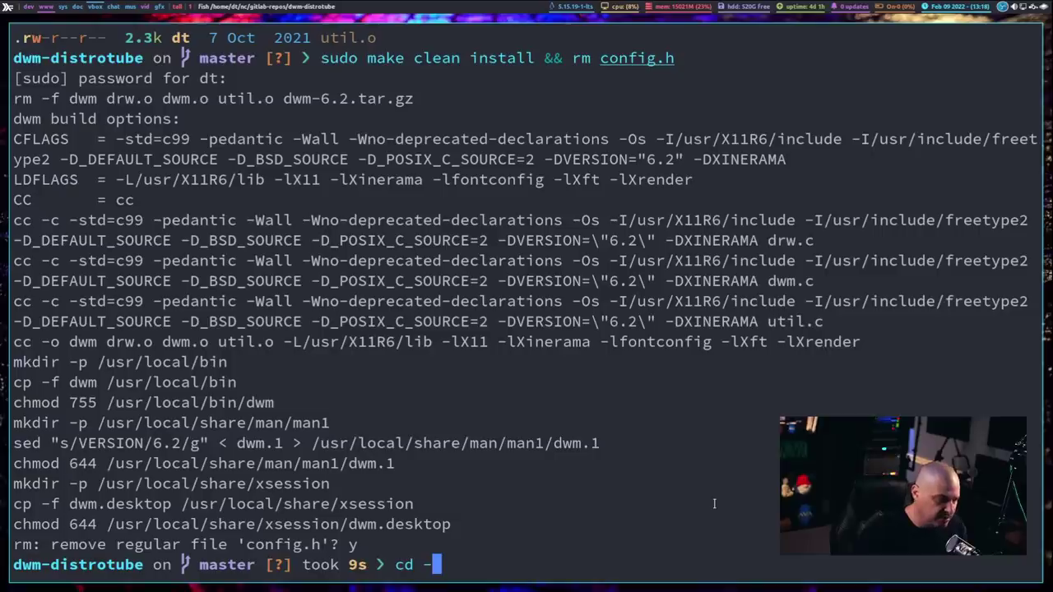
pyautogui.press('Return')
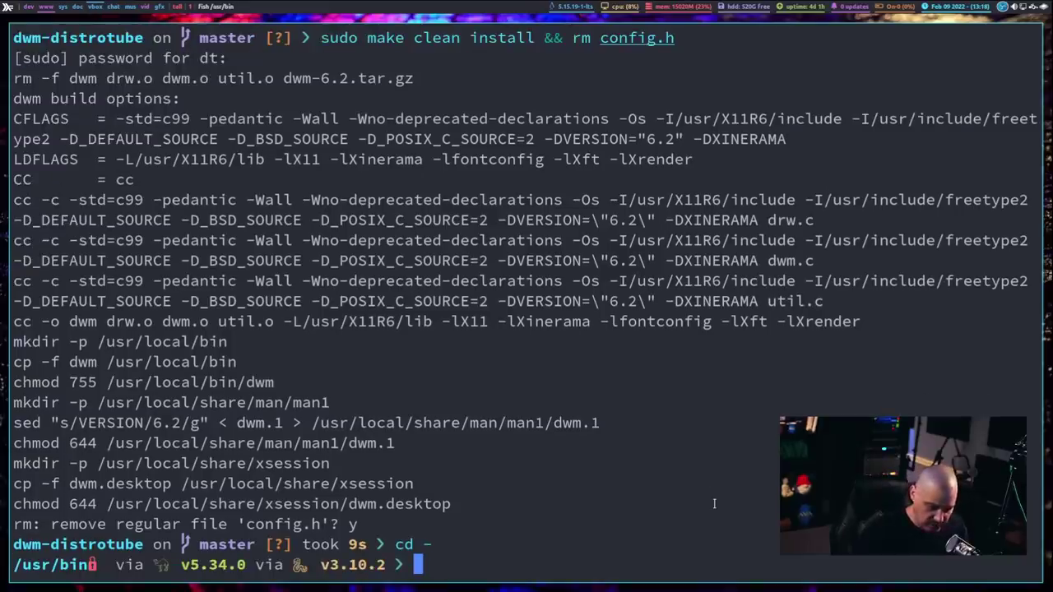
pyautogui.write('ls | g')
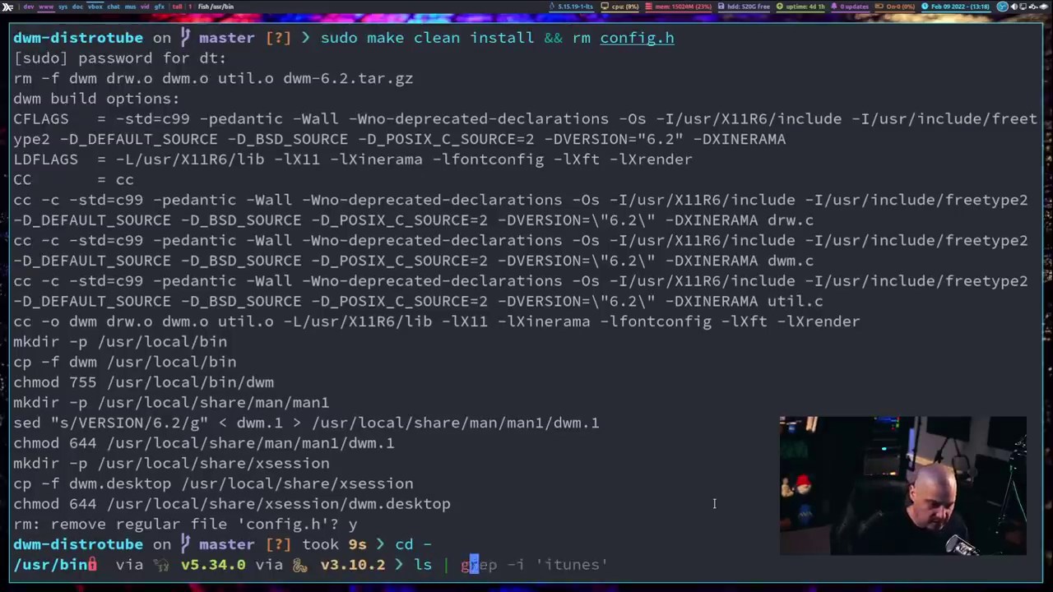
pyautogui.write('rep dwm')
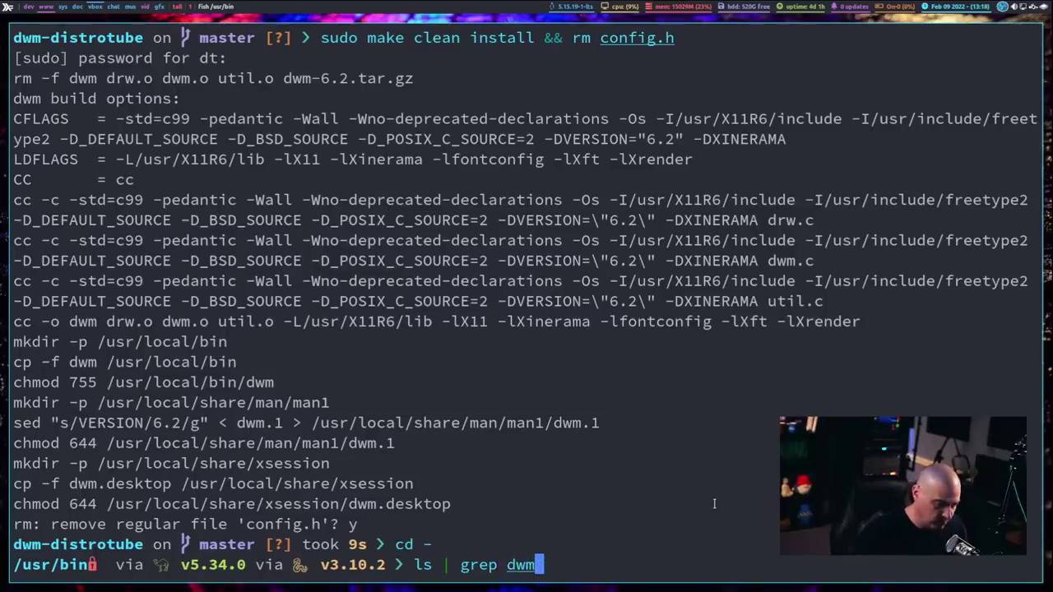
pyautogui.press('Return')
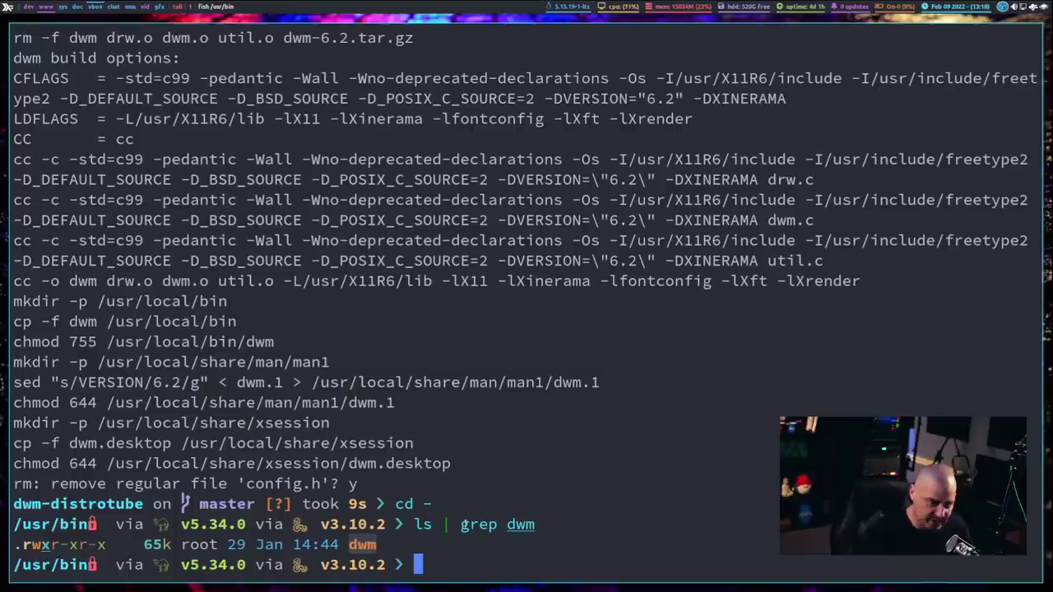
pyautogui.moveTo(414, 488); pyautogui.dragTo(566, 426)
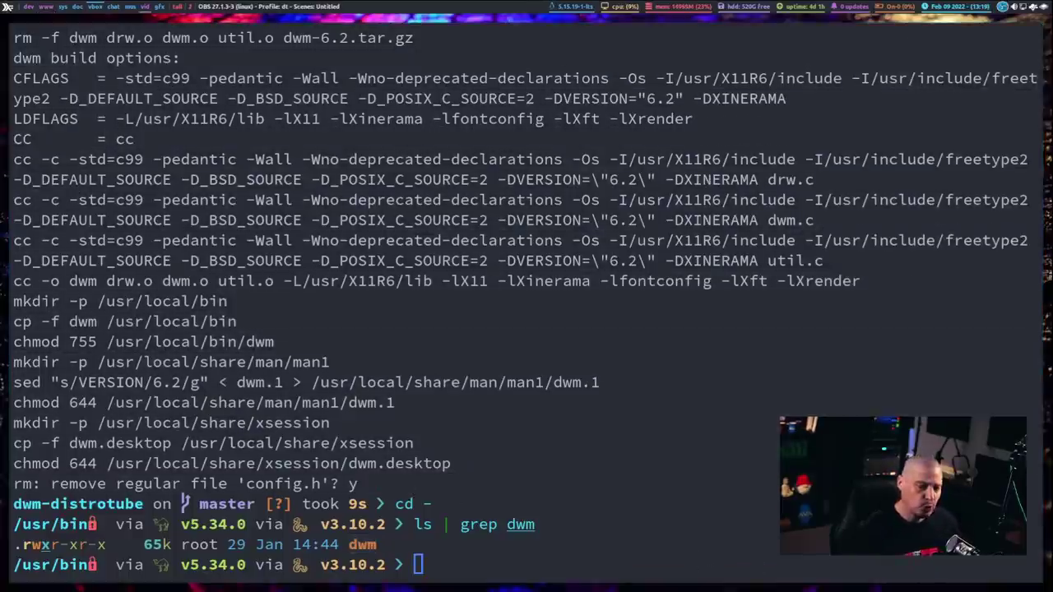